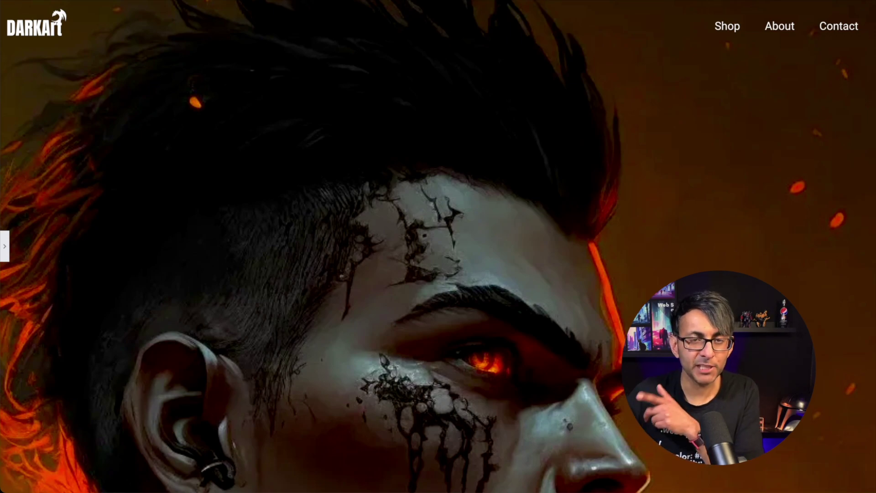
# Scroll the live page up and down to preview the sticky header shrinking on scroll
pyautogui.scroll(-5, 427, 246)
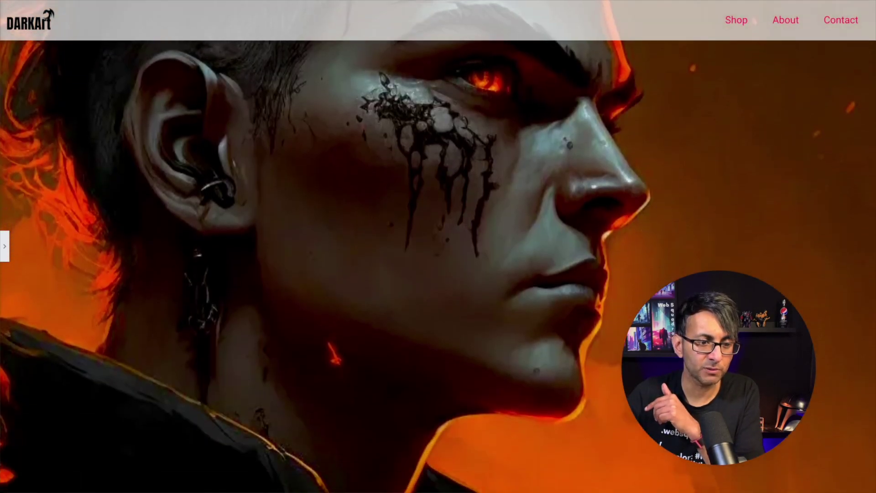
pyautogui.scroll(5, 438, 246)
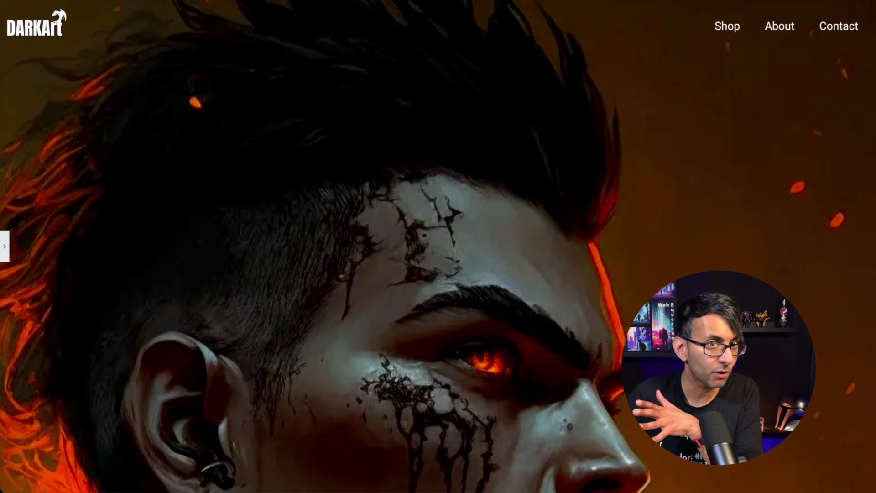
pyautogui.scroll(-8, 438, 247)
pyautogui.scroll(-2, 437, 246)
pyautogui.scroll(6, 438, 246)
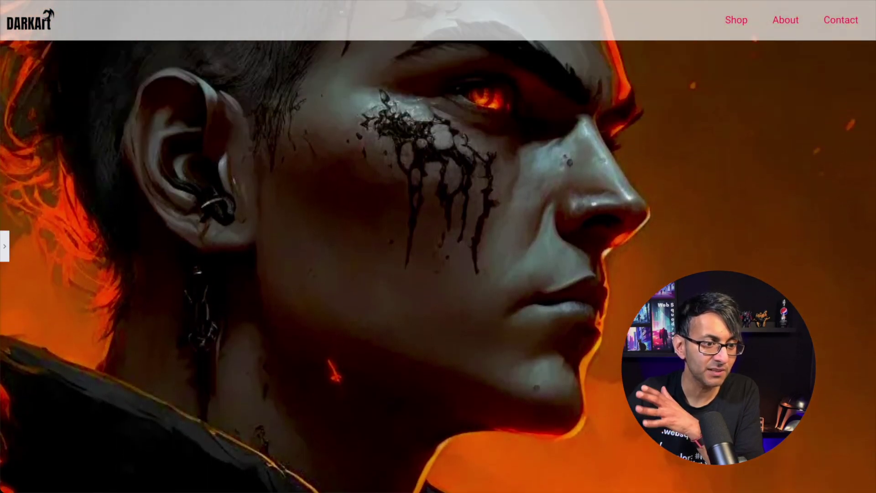
pyautogui.scroll(-5, 438, 246)
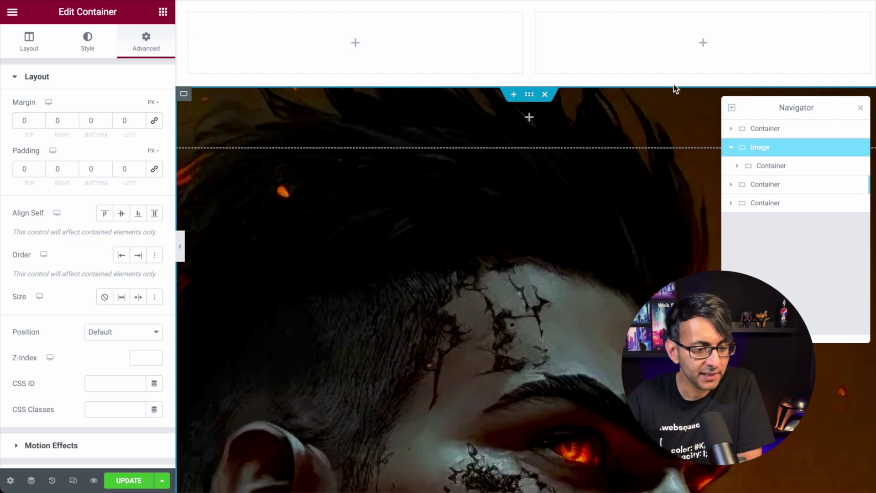
# Set the header container's Content Width to Full Width
pyautogui.click(778, 128)
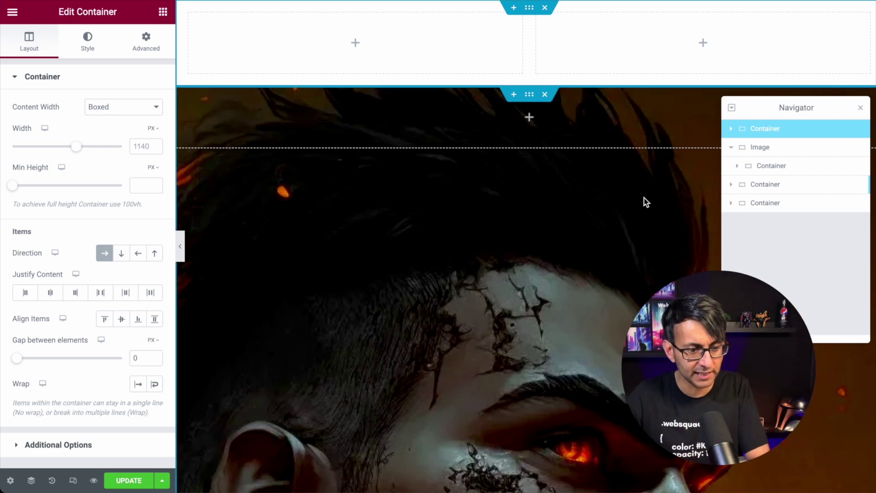
pyautogui.click(729, 129)
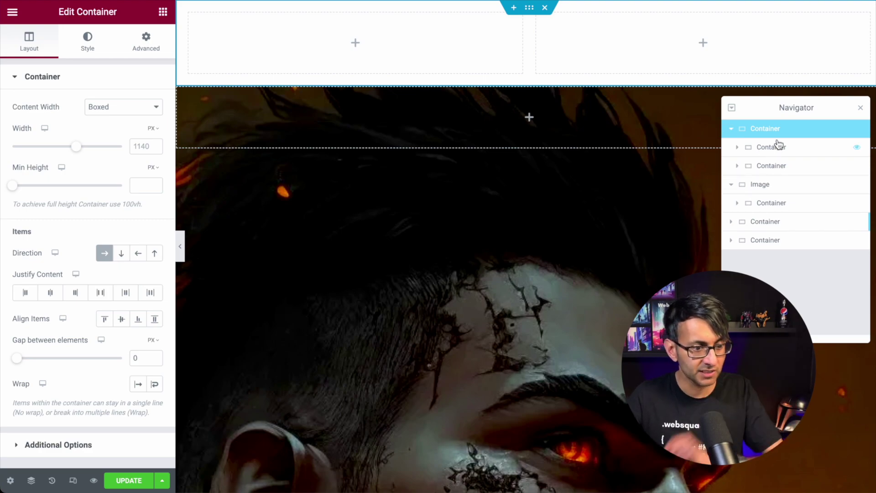
pyautogui.click(151, 106)
pyautogui.click(129, 121)
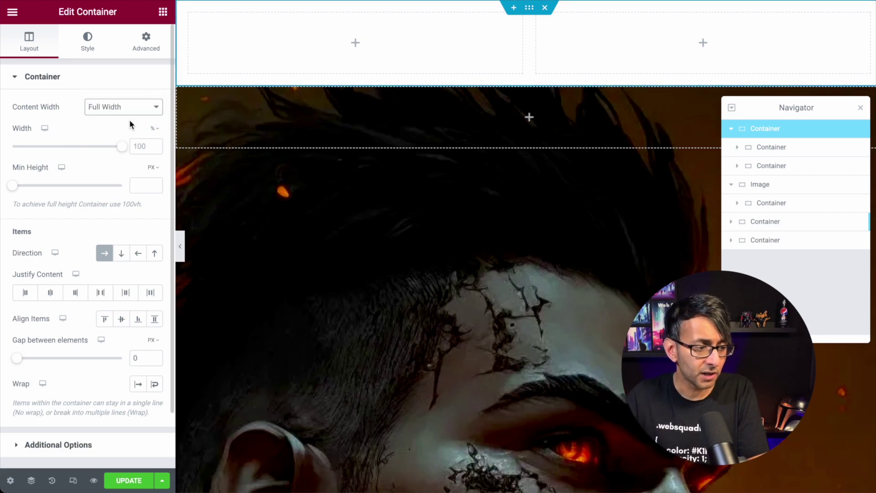
# Set the first header column's width to 20% and the second's to 80%
pyautogui.click(764, 150)
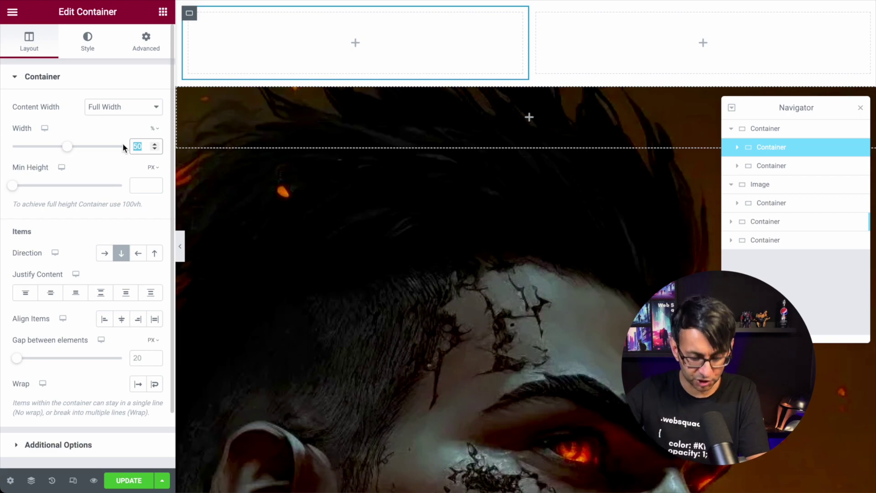
pyautogui.write('20')
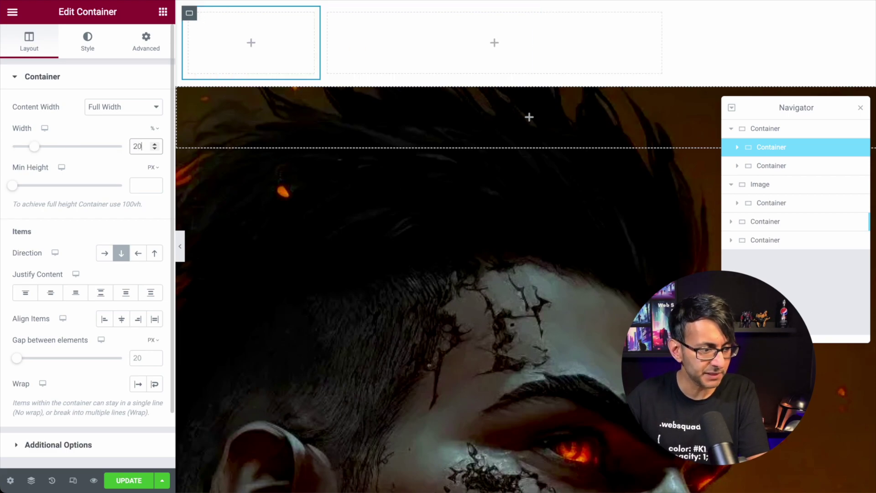
pyautogui.click(808, 169)
pyautogui.moveTo(142, 146); pyautogui.dragTo(129, 147)
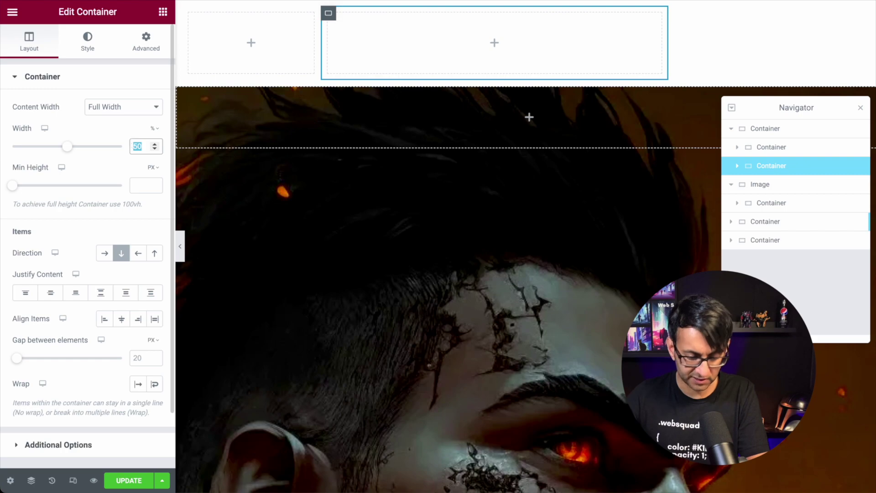
pyautogui.write('80')
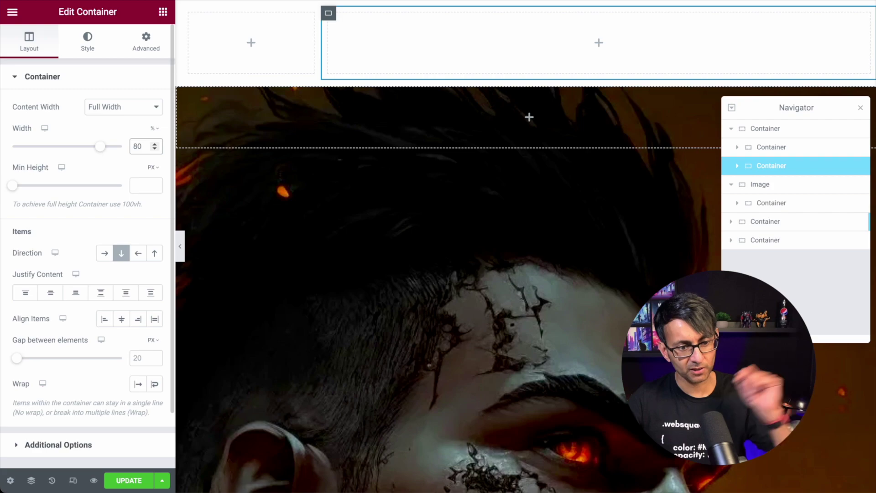
pyautogui.click(772, 130)
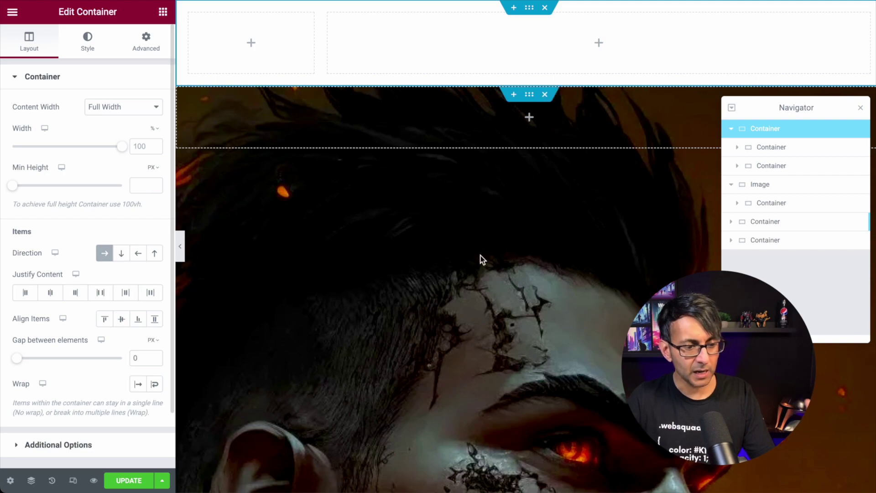
pyautogui.click(784, 150)
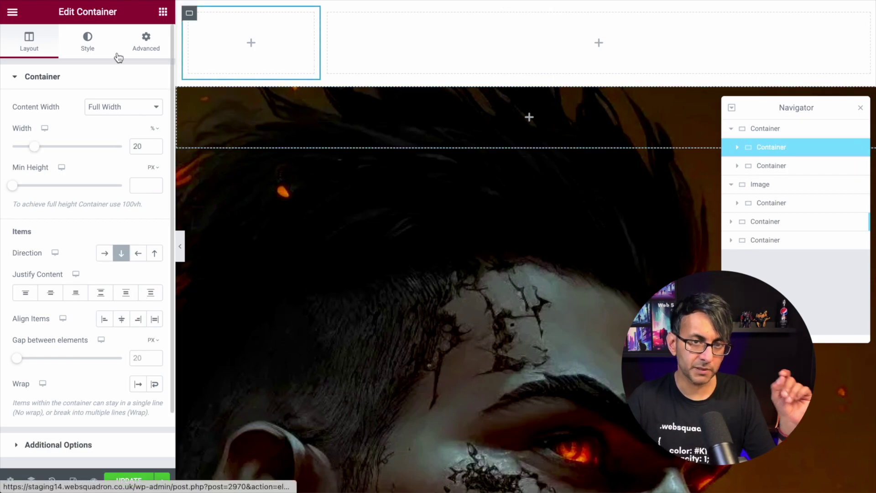
# Add an Image widget to the left column holding the DartArt-White.webp logo
pyautogui.click(163, 12)
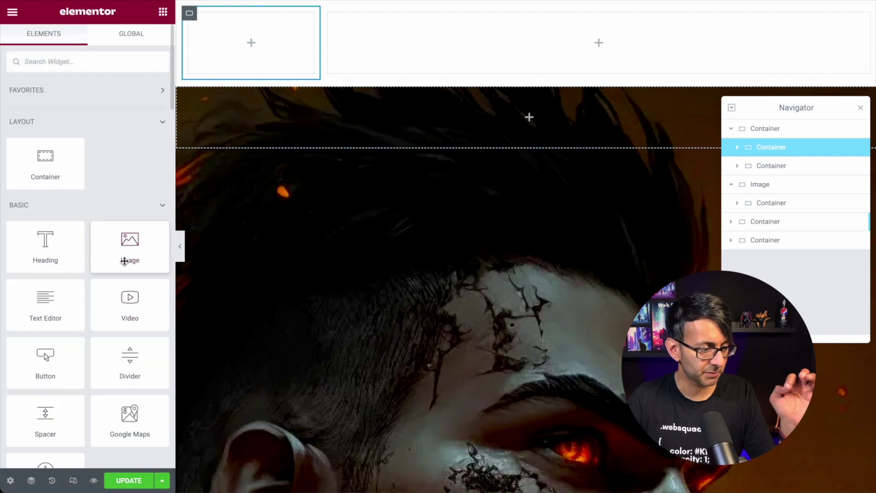
pyautogui.moveTo(126, 260); pyautogui.dragTo(245, 67)
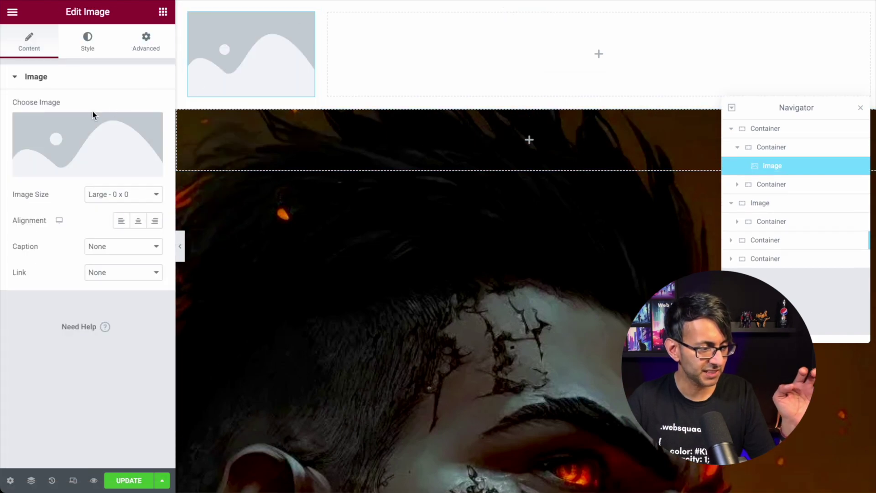
pyautogui.click(83, 135)
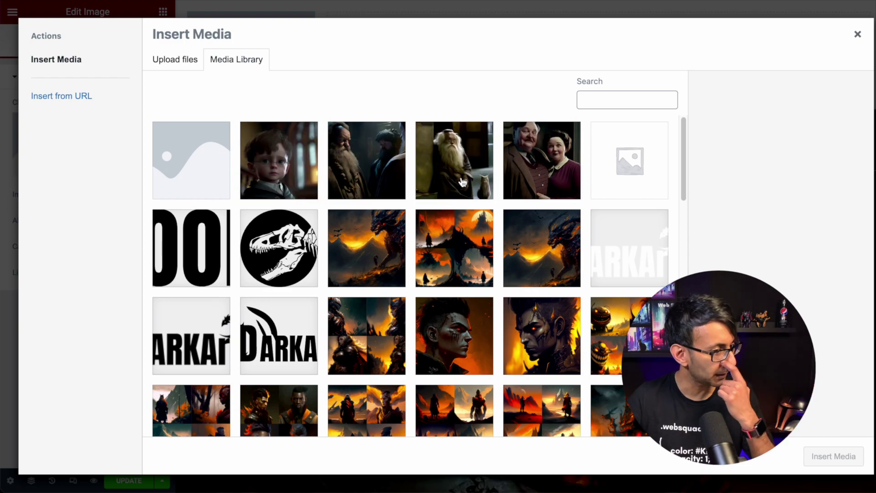
pyautogui.click(626, 258)
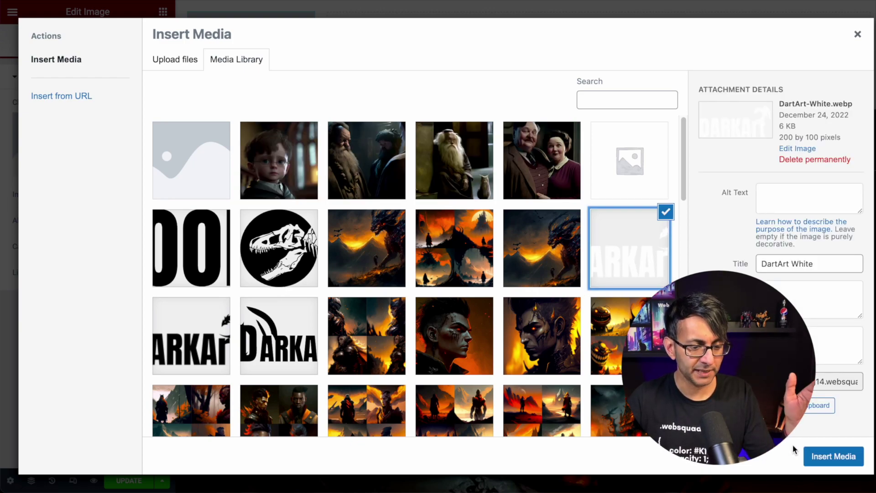
pyautogui.click(831, 462)
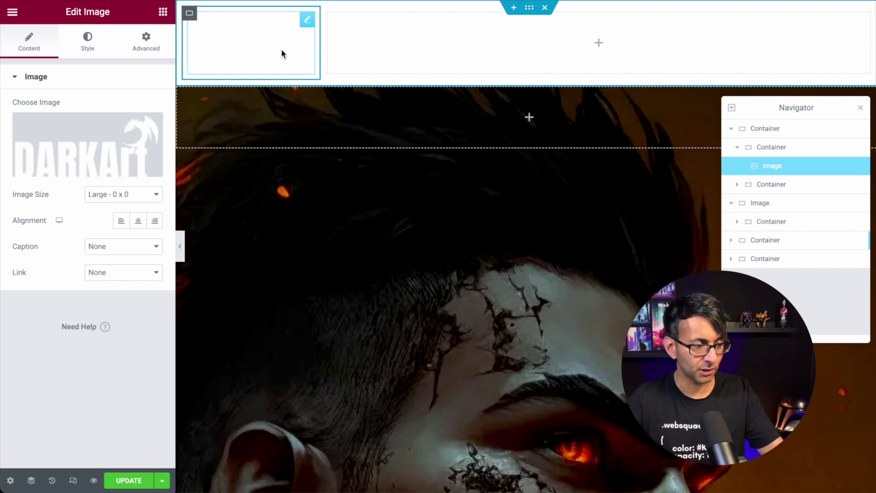
# Set the logo's image size to Full with a max width of 100 px
pyautogui.click(124, 194)
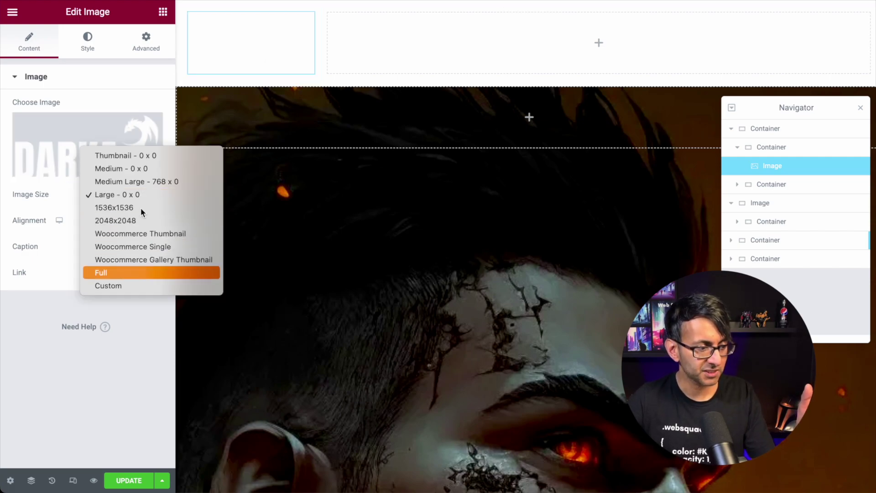
pyautogui.click(137, 273)
pyautogui.click(87, 42)
pyautogui.click(140, 156)
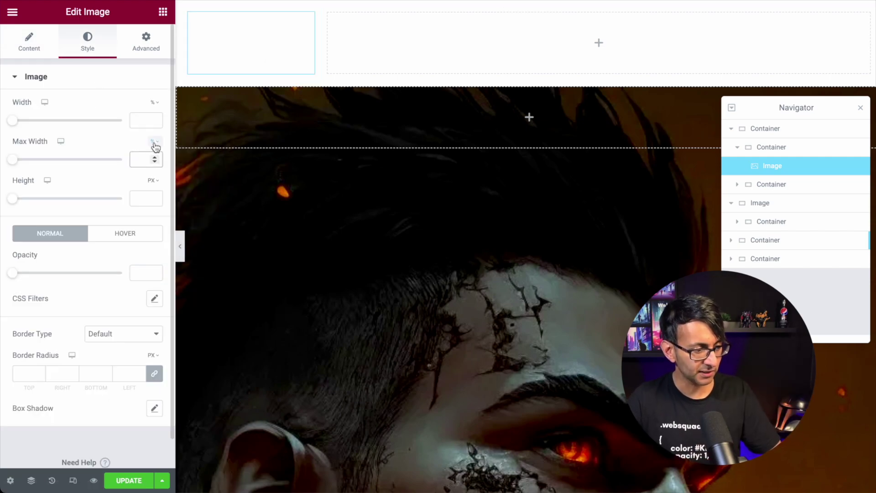
pyautogui.click(154, 141)
pyautogui.click(155, 159)
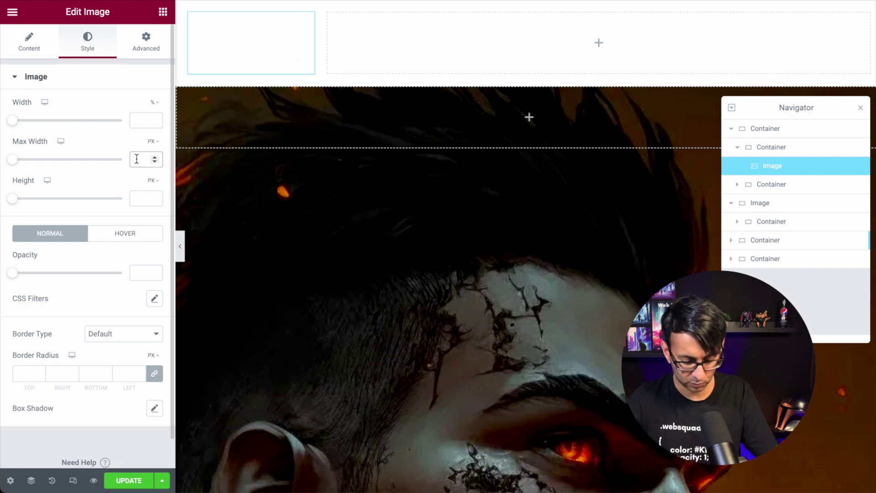
pyautogui.click(137, 159)
pyautogui.write('100')
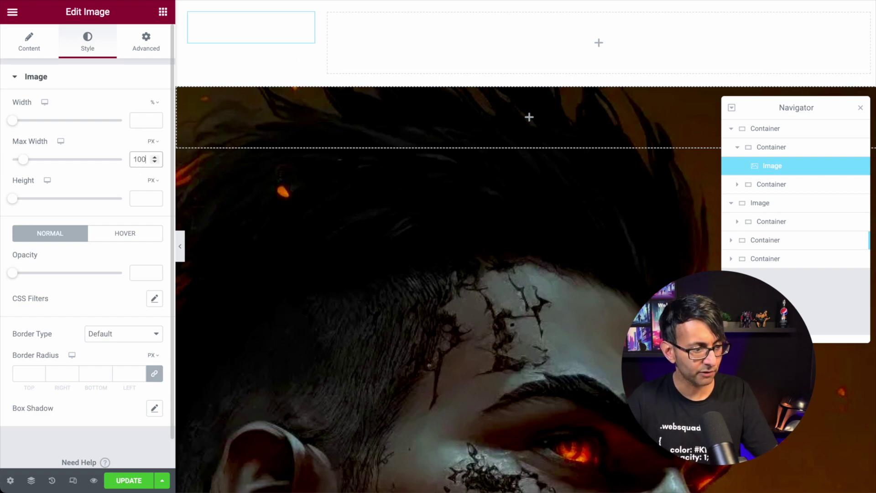
# Give the logo image the CSS class original-logo
pyautogui.click(150, 43)
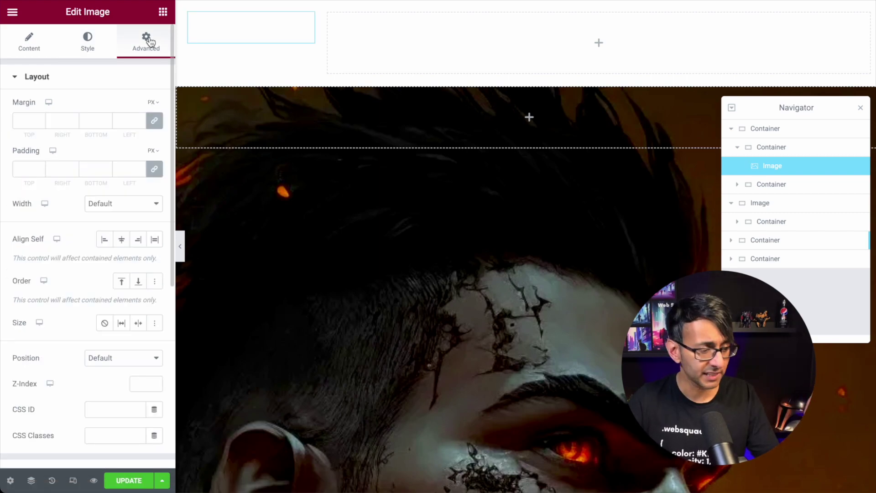
pyautogui.scroll(-6, 98, 369)
pyautogui.scroll(3, 100, 319)
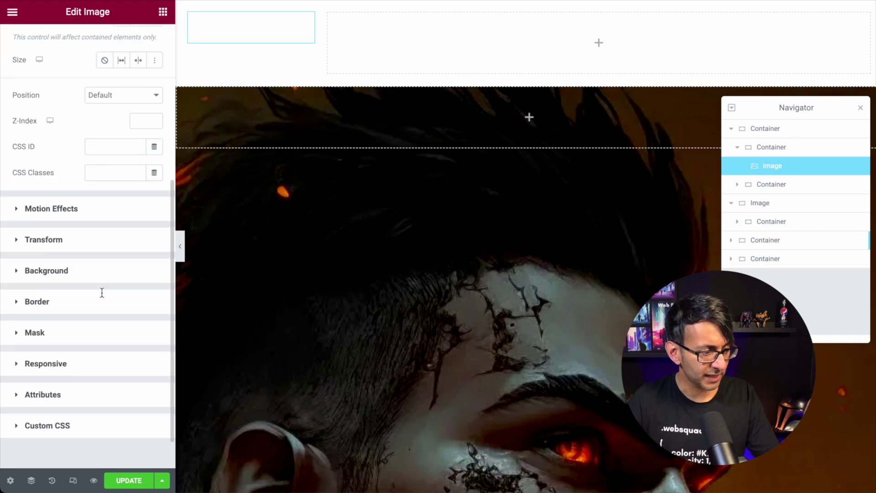
pyautogui.click(91, 302)
pyautogui.write('original-logo')
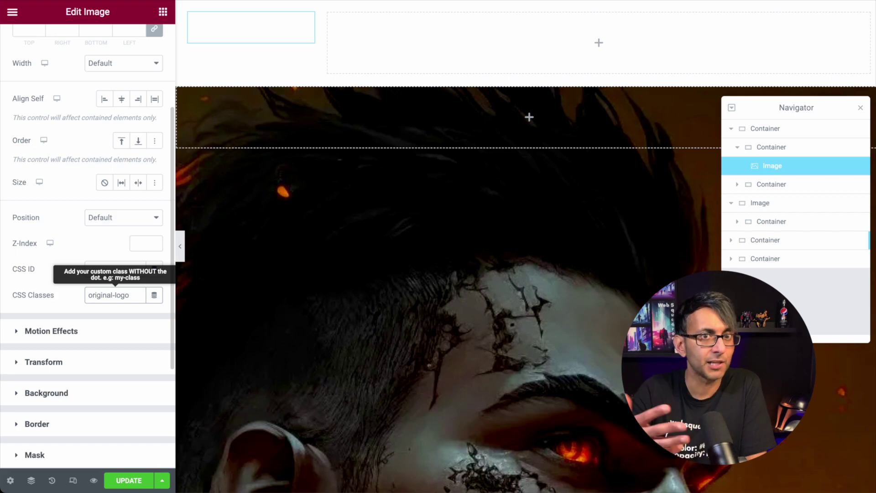
# Duplicate the logo widget, swap in the dark DartArt.webp image, and align it left
pyautogui.rightClick(247, 33)
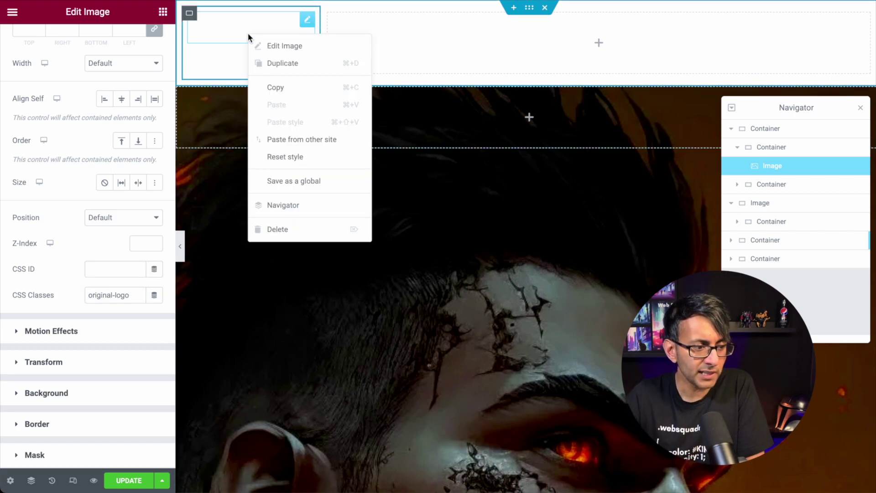
pyautogui.click(274, 64)
pyautogui.click(69, 145)
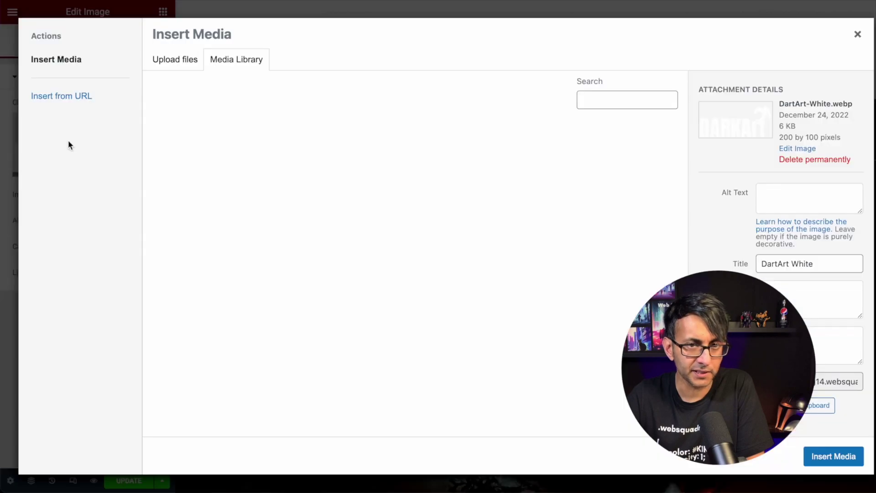
pyautogui.click(192, 343)
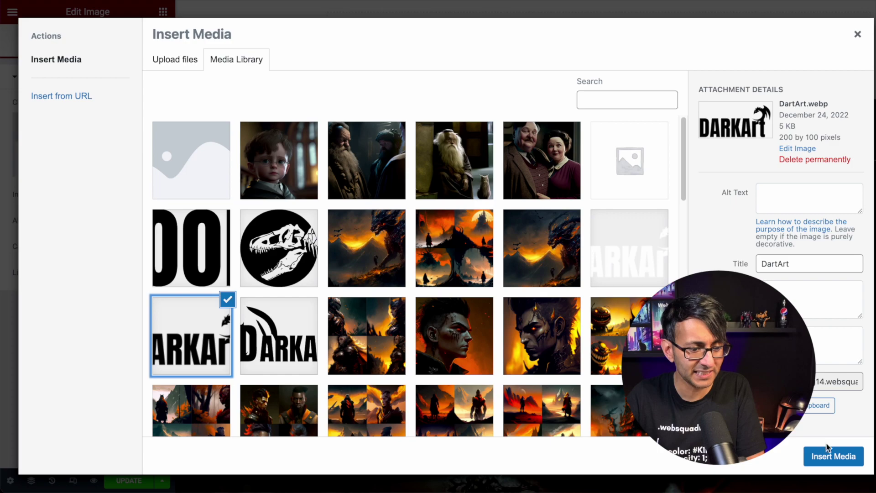
pyautogui.click(828, 459)
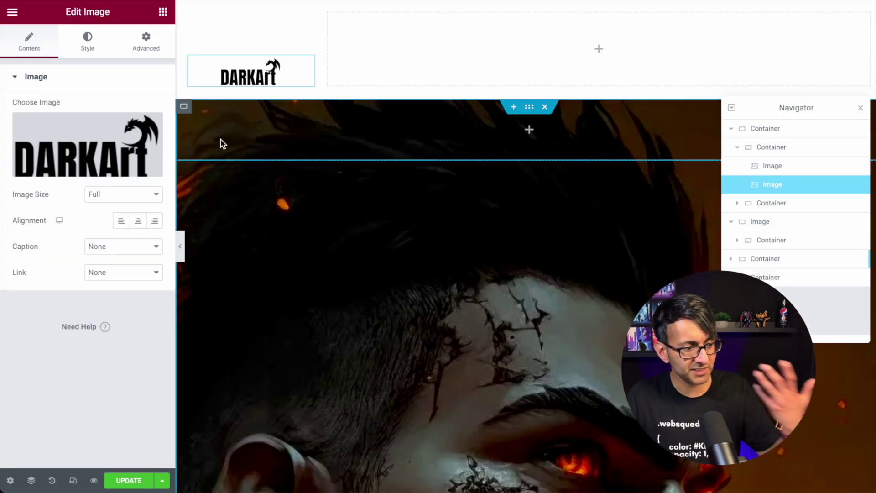
pyautogui.click(122, 223)
pyautogui.click(250, 39)
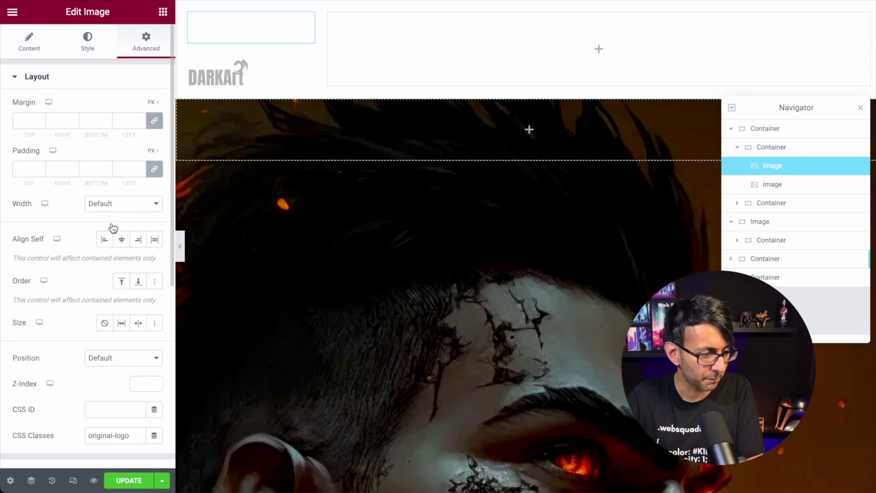
# Change the dark logo's CSS class from original-logo to scroll-logo
pyautogui.click(45, 50)
pyautogui.click(121, 220)
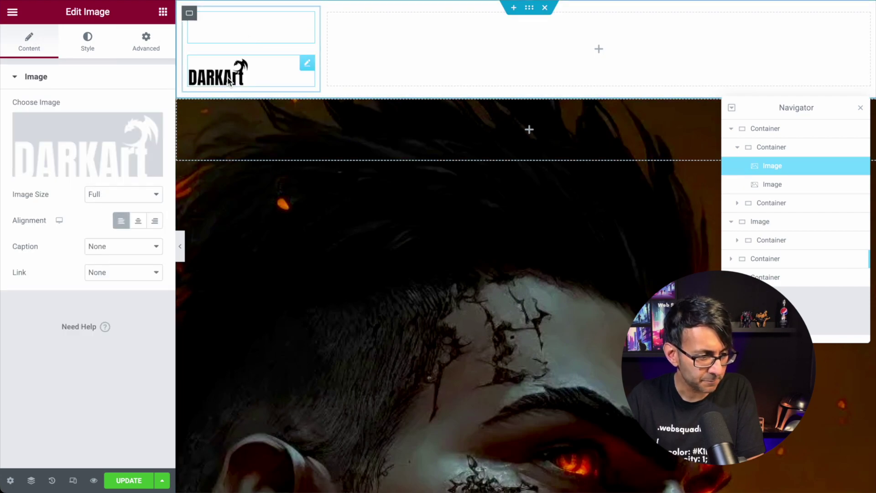
pyautogui.click(230, 82)
pyautogui.click(148, 48)
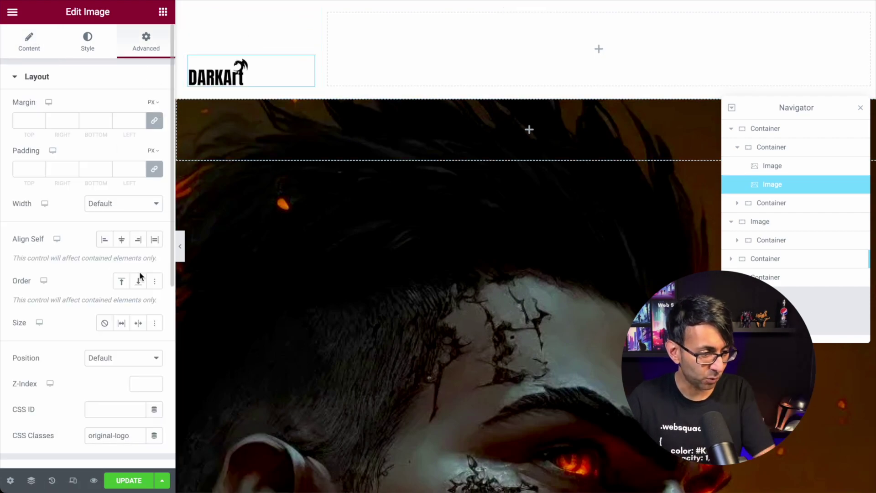
pyautogui.doubleClick(112, 435)
pyautogui.write('scrol')
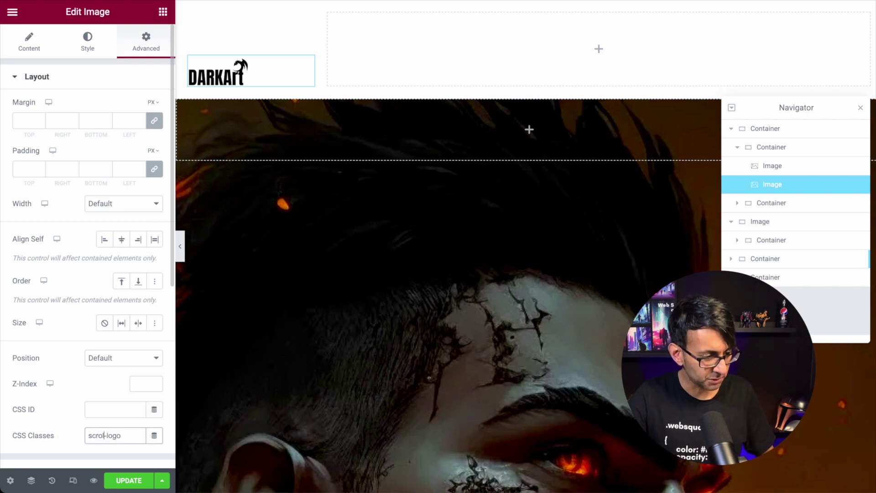
pyautogui.write('l')
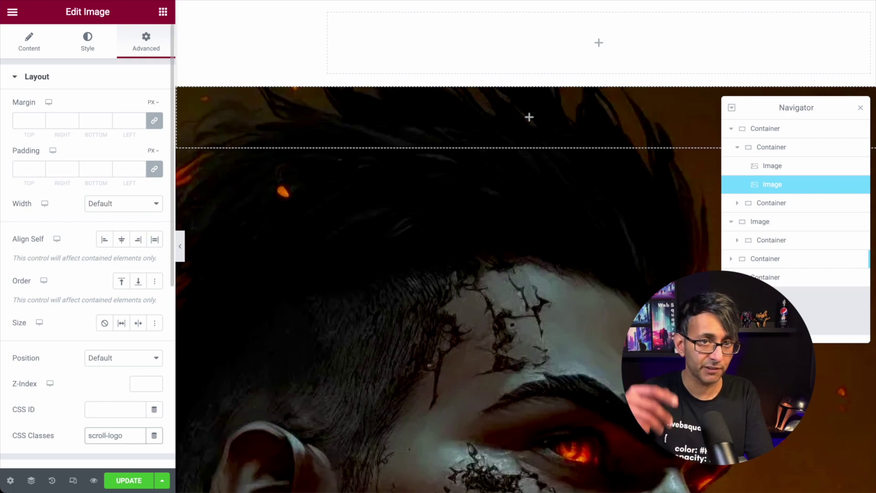
pyautogui.click(774, 203)
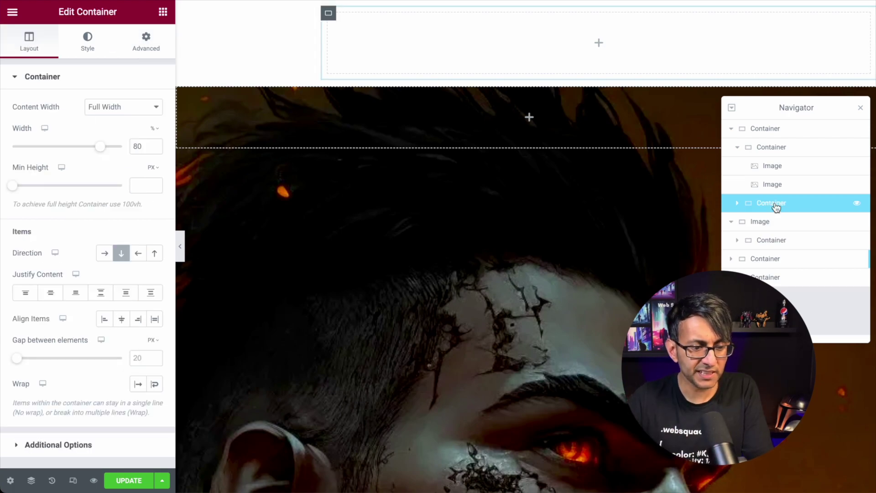
# Search widgets for 'nav' and drag a Nav Menu into the right header container
pyautogui.click(163, 11)
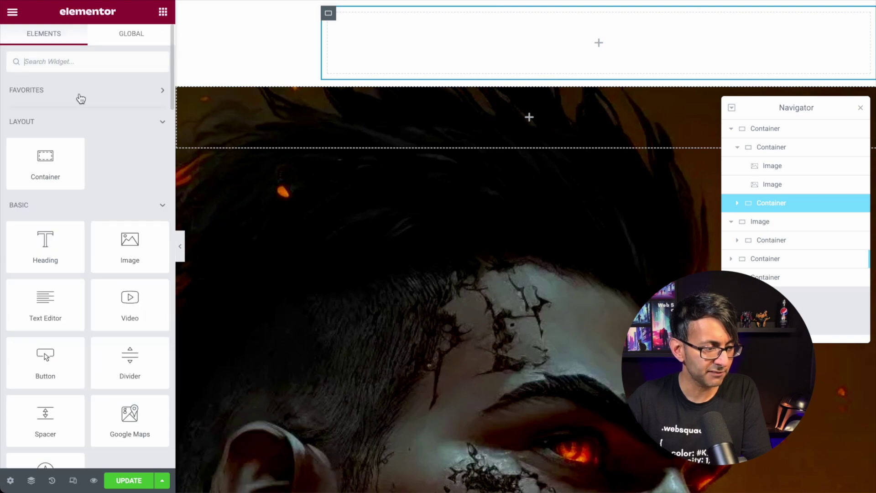
pyautogui.click(94, 68)
pyautogui.write('nv')
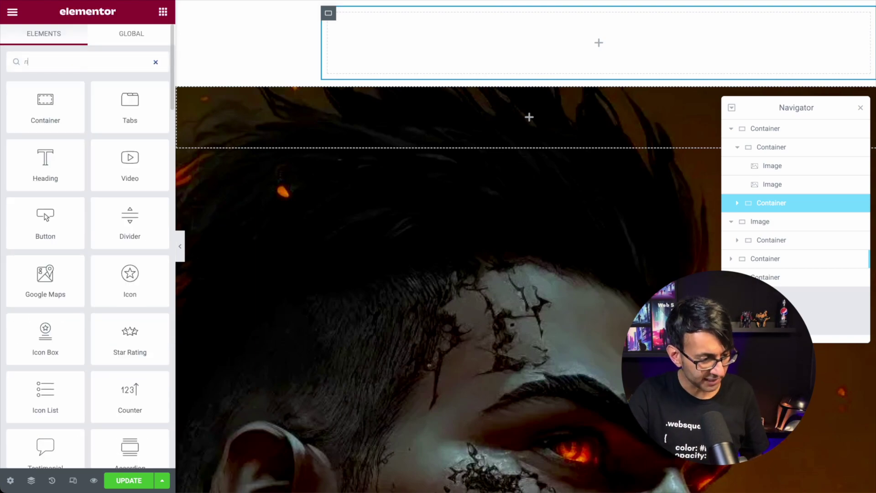
pyautogui.press('BackSpace')
pyautogui.press('BackSpace')
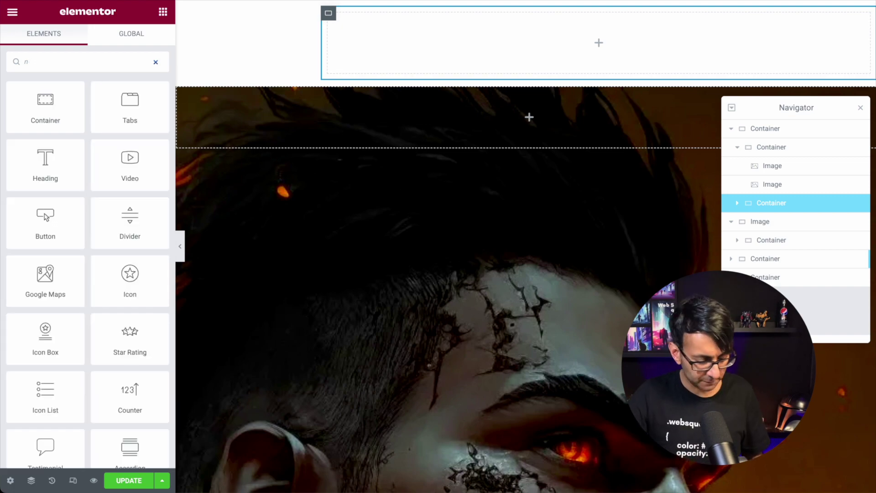
pyautogui.write('nav')
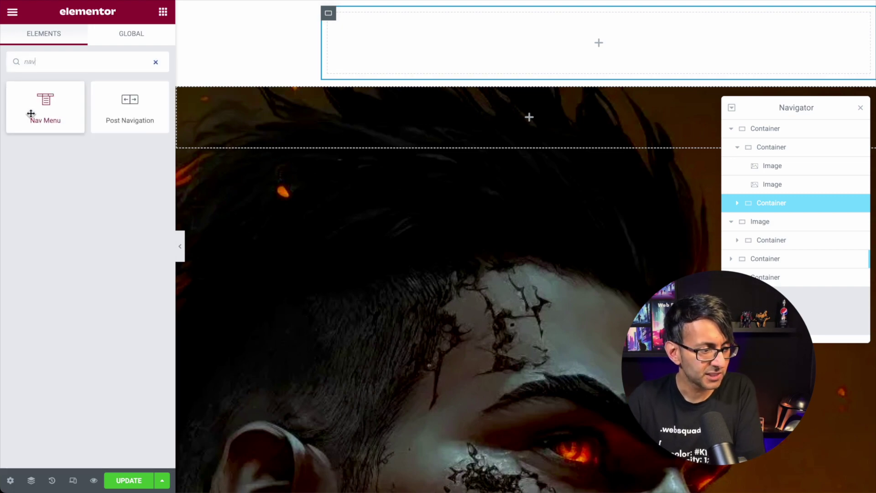
pyautogui.moveTo(33, 113); pyautogui.dragTo(497, 52)
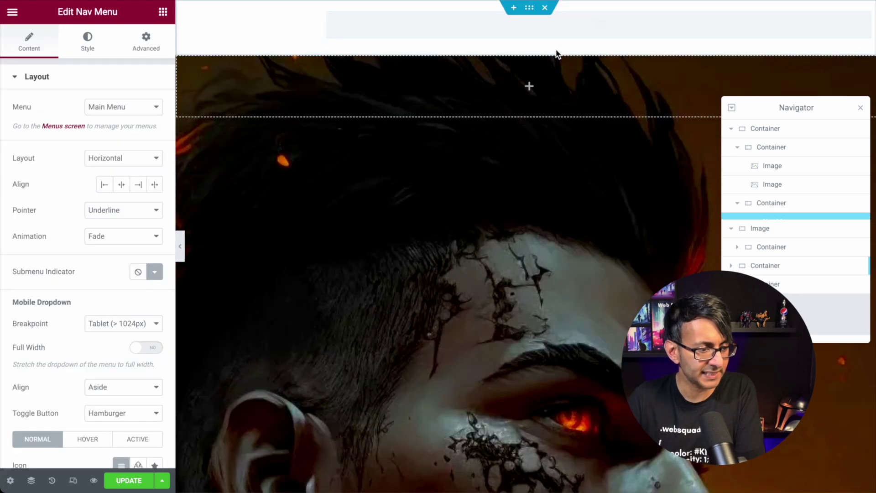
# Align the menu to the right and set its hover pointer to None
pyautogui.click(143, 189)
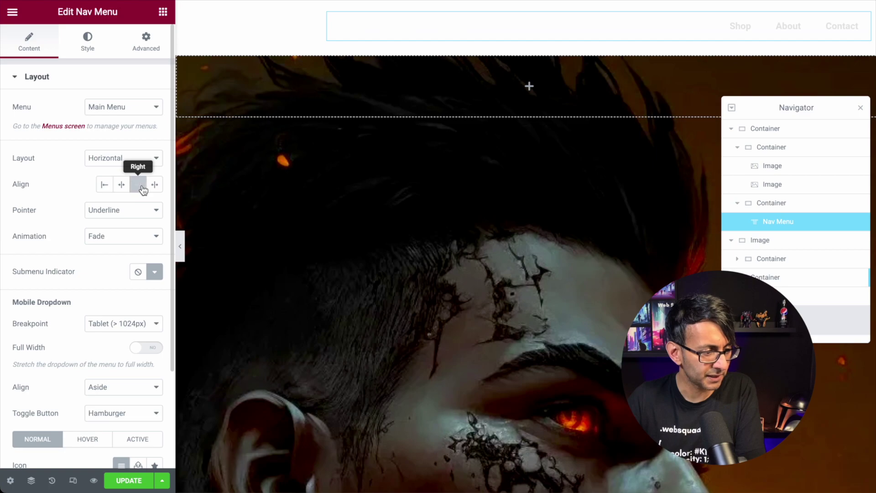
pyautogui.click(117, 210)
pyautogui.click(117, 198)
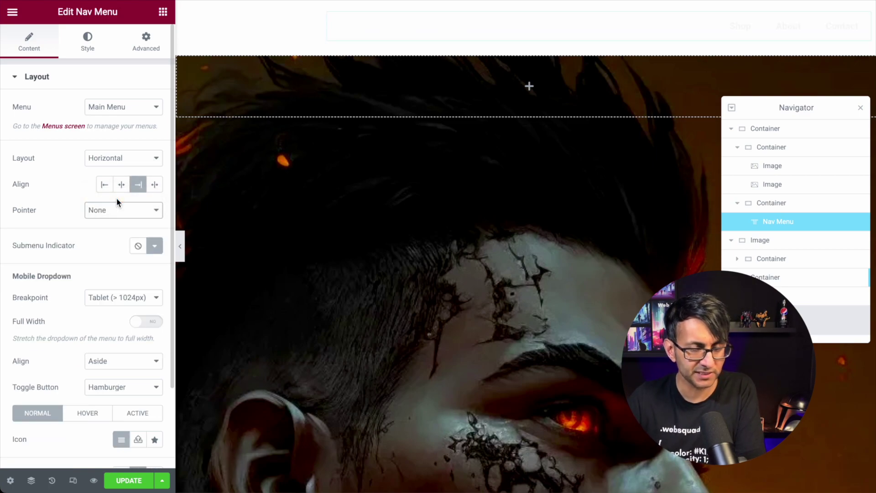
pyautogui.click(94, 50)
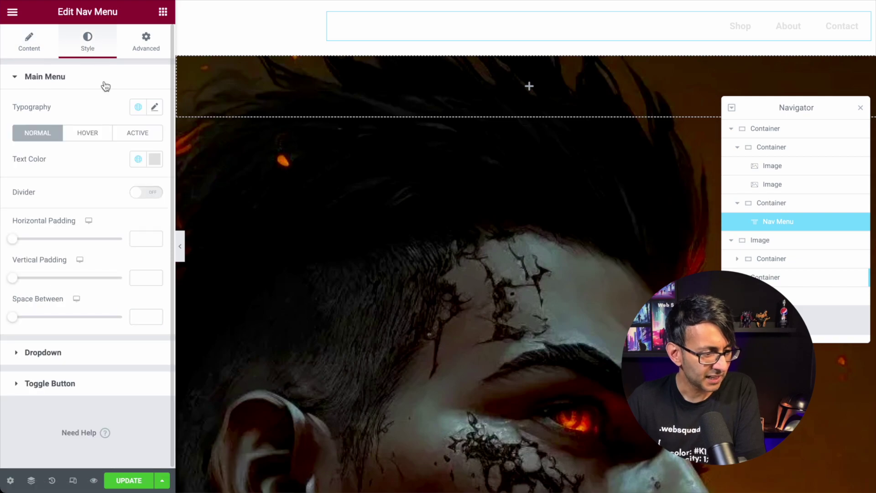
# Make the menu text white (#FFFFFF) in Roboto 18 px, weight 600
pyautogui.click(139, 159)
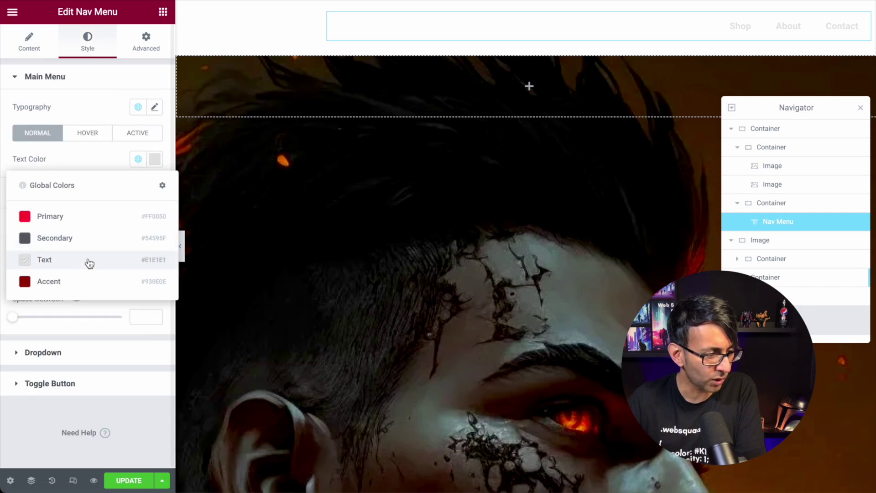
pyautogui.click(154, 158)
pyautogui.click(90, 206)
pyautogui.click(154, 107)
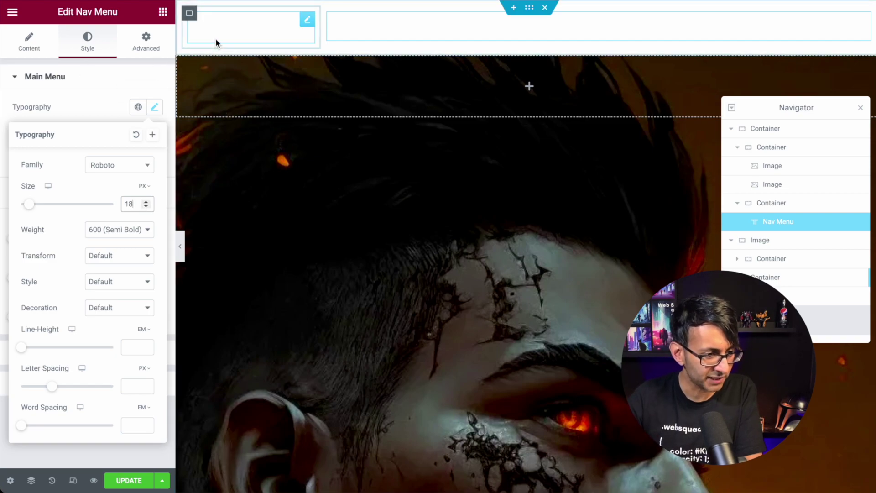
pyautogui.click(788, 185)
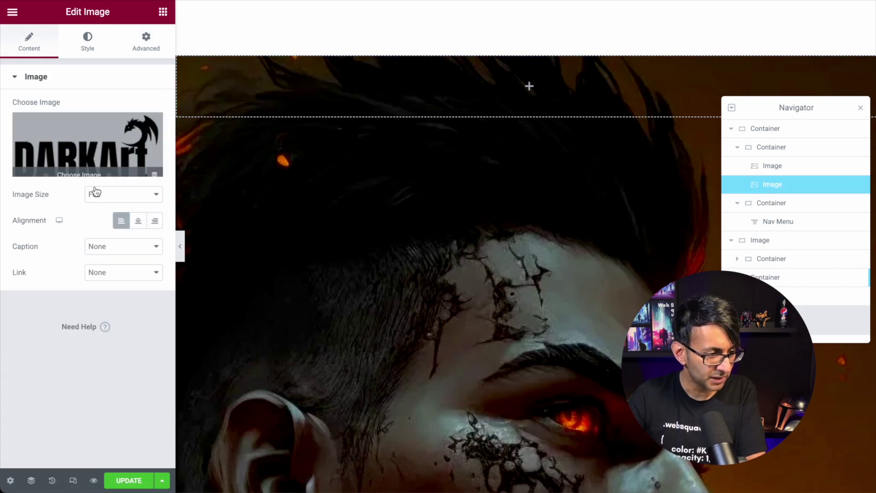
# Clear the dark logo's max width and confirm the original logo keeps 100 px
pyautogui.click(93, 48)
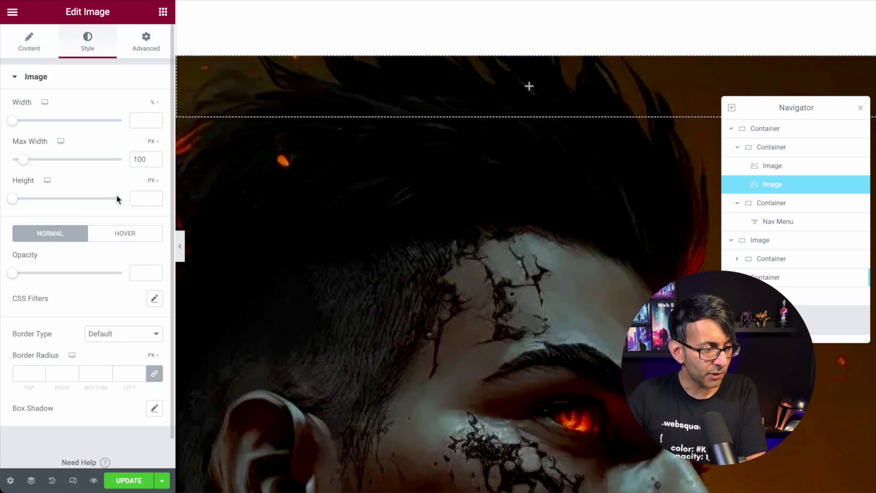
pyautogui.doubleClick(142, 158)
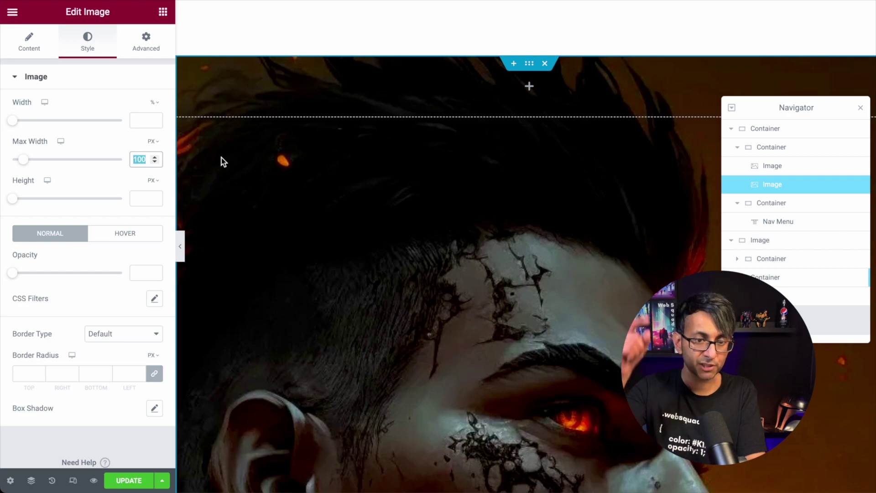
pyautogui.press('BackSpace')
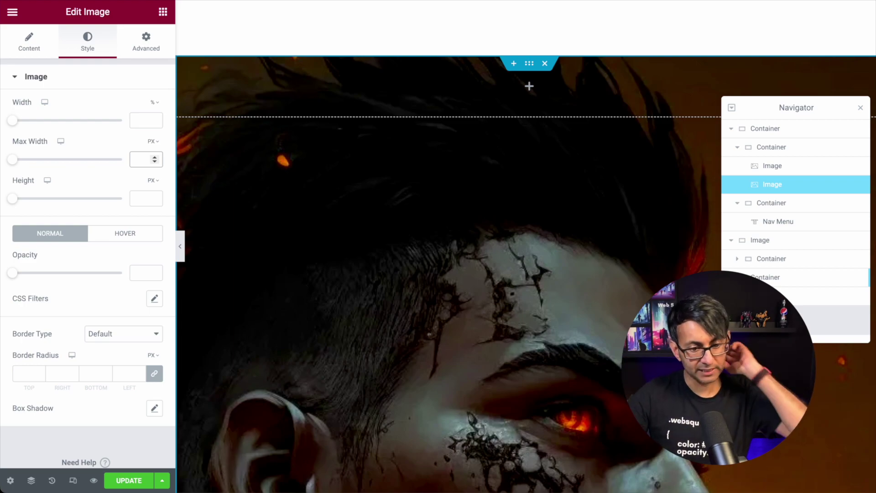
pyautogui.click(764, 167)
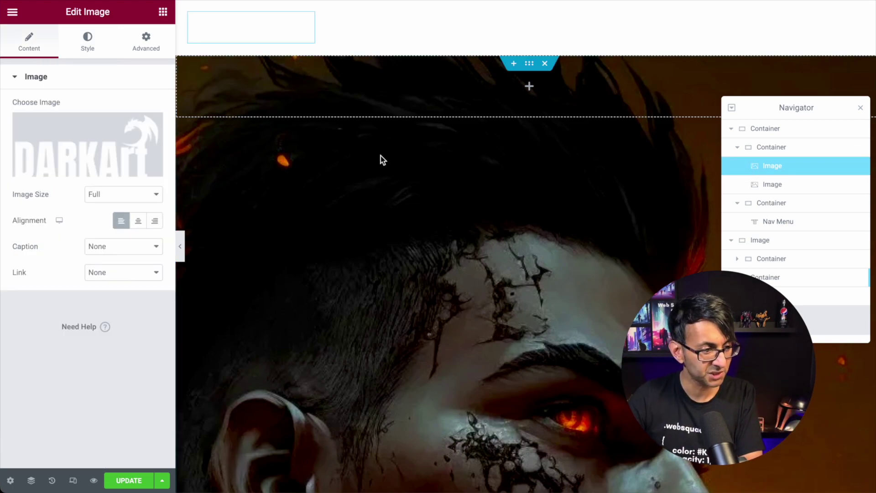
pyautogui.click(91, 51)
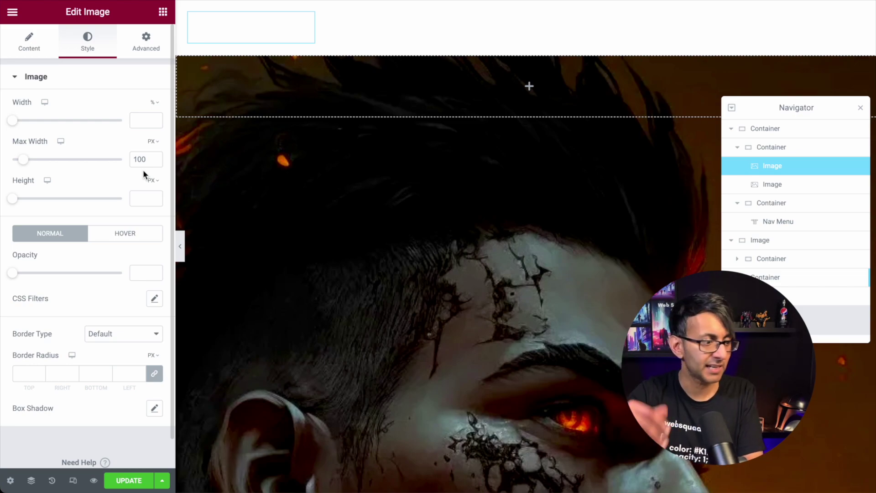
pyautogui.click(809, 224)
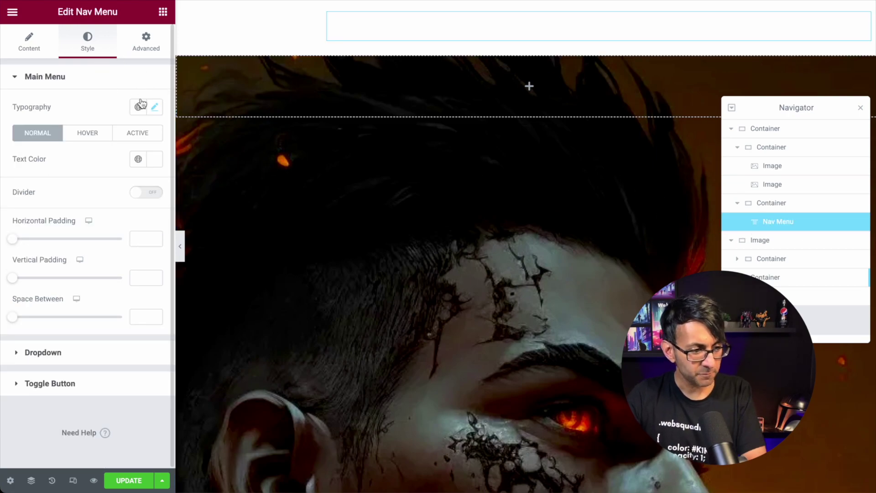
# Add the CSS class menutextcolours to the Nav Menu widget
pyautogui.click(153, 106)
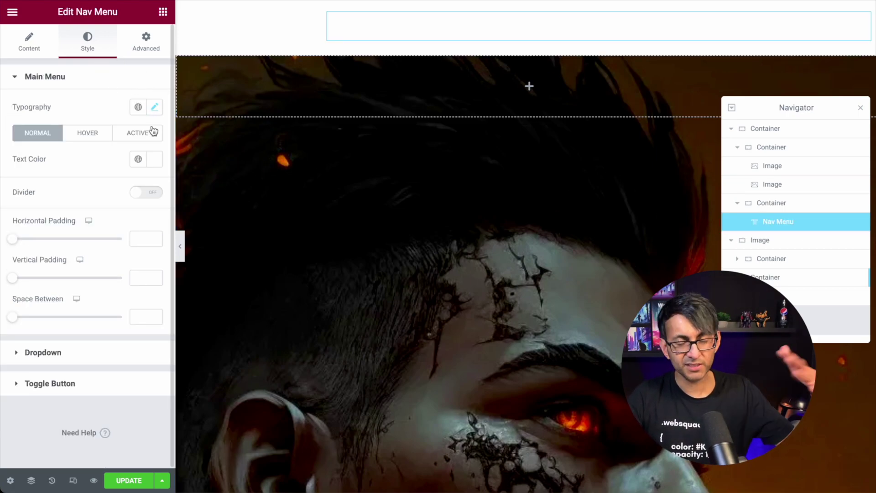
pyautogui.click(148, 48)
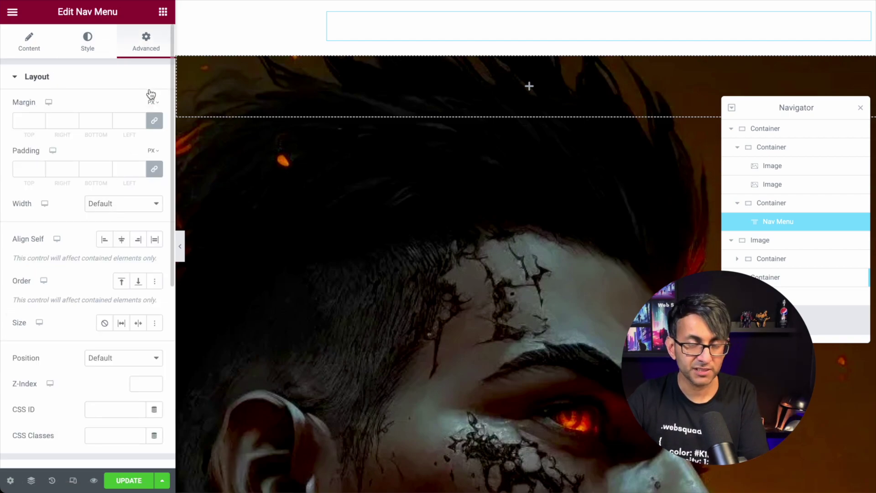
pyautogui.scroll(-1, 108, 404)
pyautogui.click(104, 421)
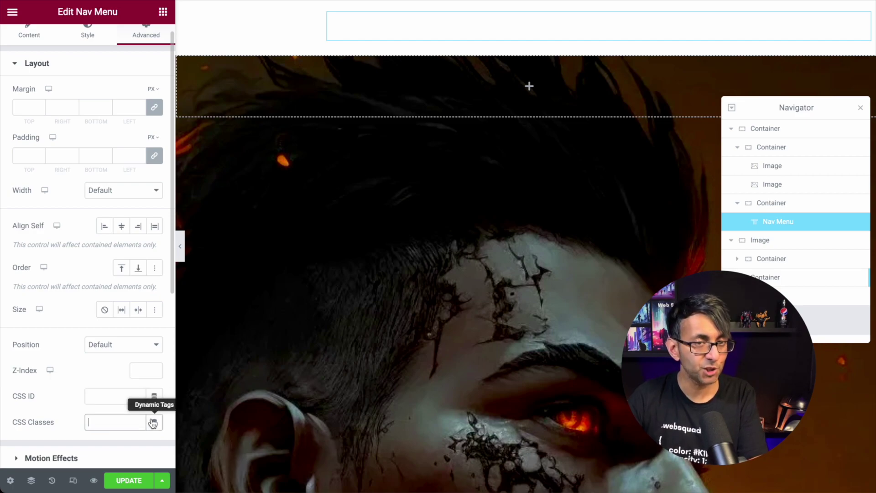
pyautogui.write('menutextcolours')
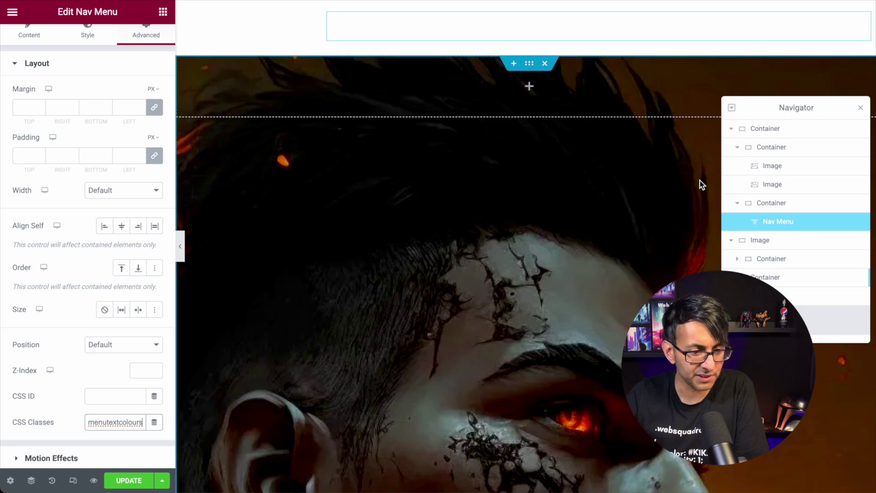
# Give the outer header container 0 margin, 5 px padding on all sides and z-index 9999
pyautogui.click(784, 130)
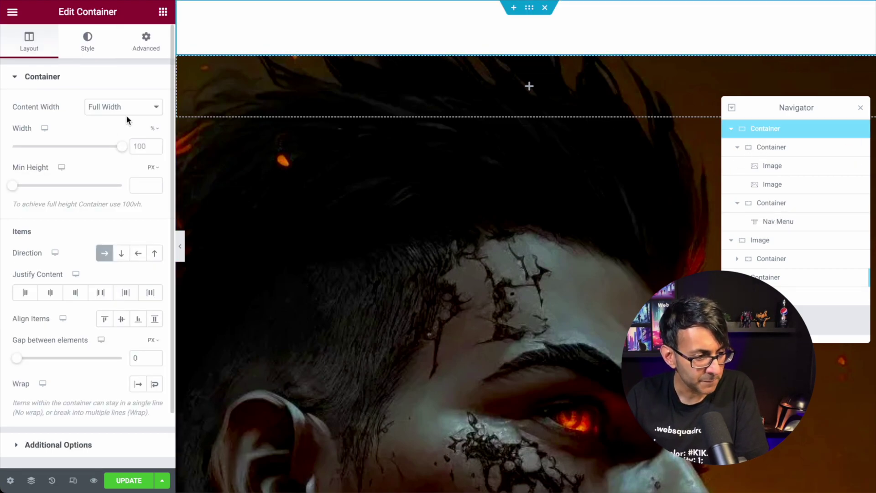
pyautogui.click(142, 44)
pyautogui.click(155, 121)
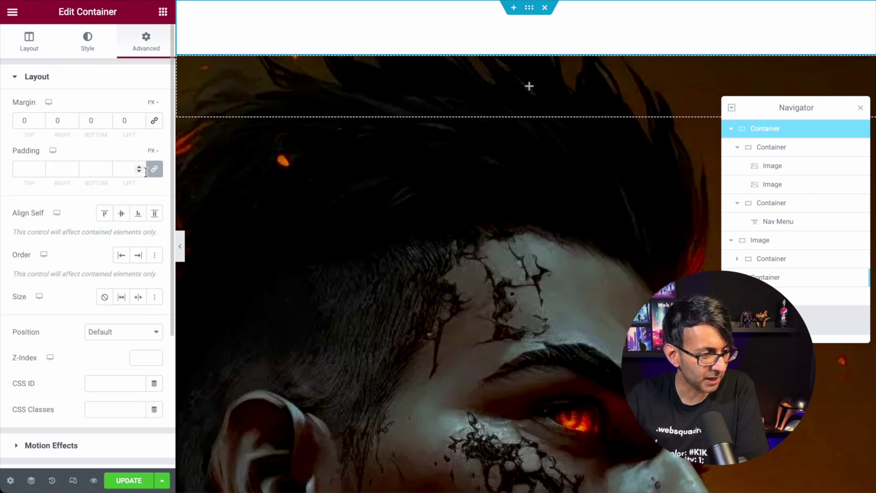
pyautogui.click(154, 168)
pyautogui.doubleClick(26, 169)
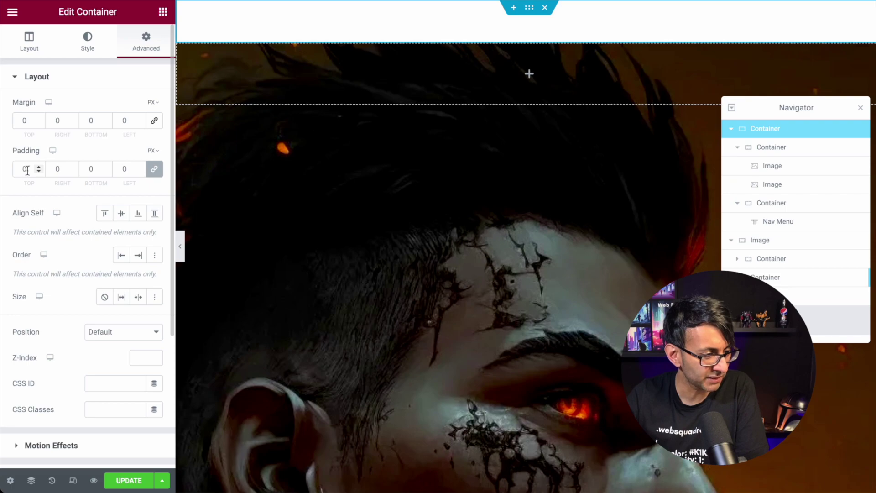
pyautogui.write('5')
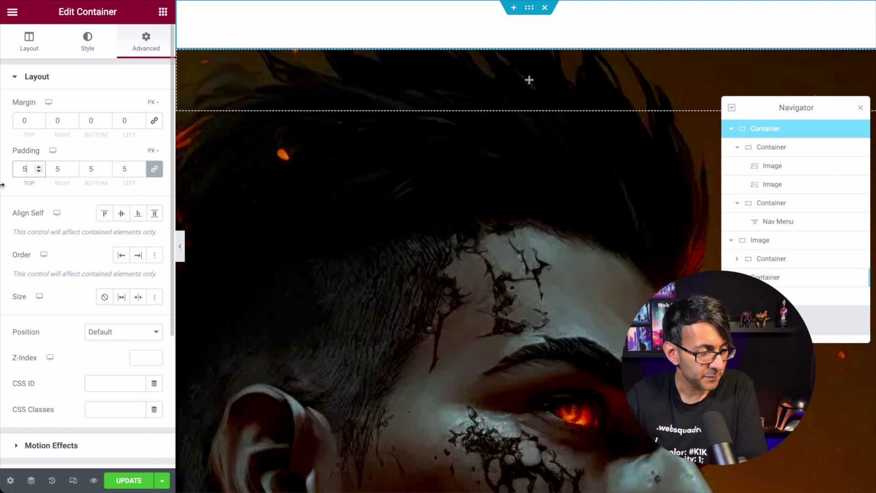
pyautogui.click(142, 359)
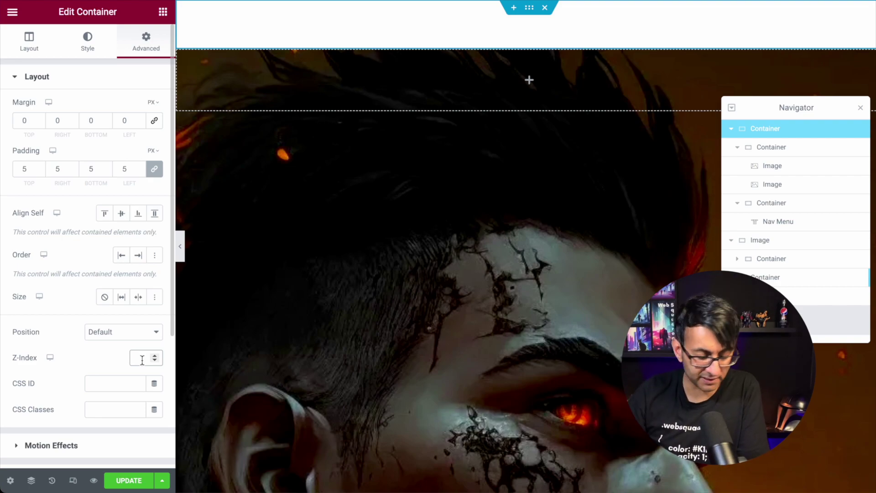
pyautogui.write('999')
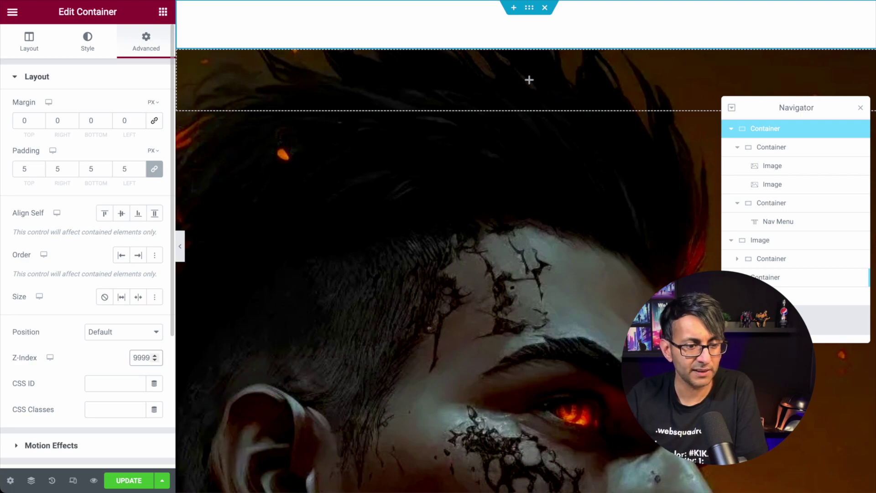
pyautogui.write('9')
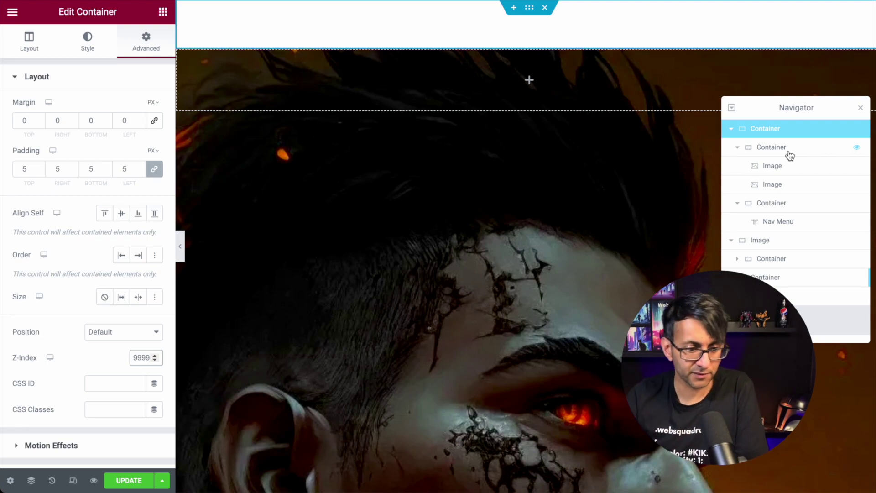
pyautogui.scroll(-3, 53, 391)
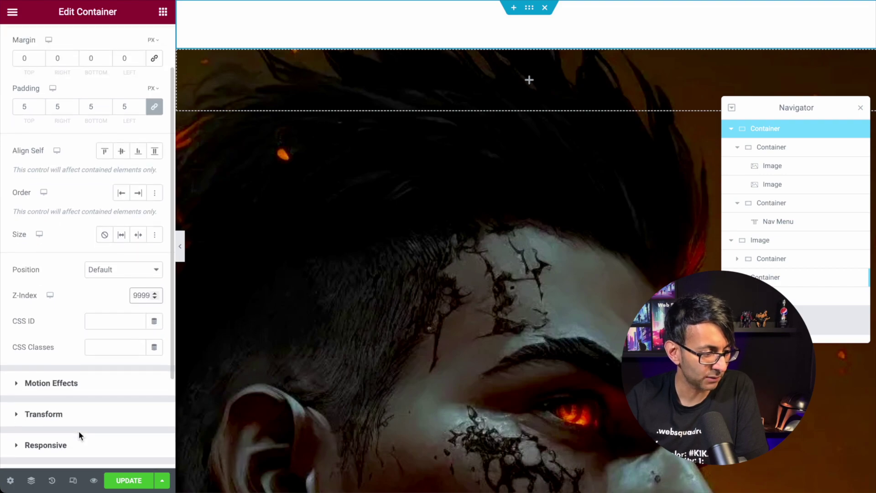
# Add sticky CSS to the header: translucent white background, logo swap, #ff0050 16px menu links
pyautogui.scroll(-3, 80, 415)
pyautogui.click(86, 383)
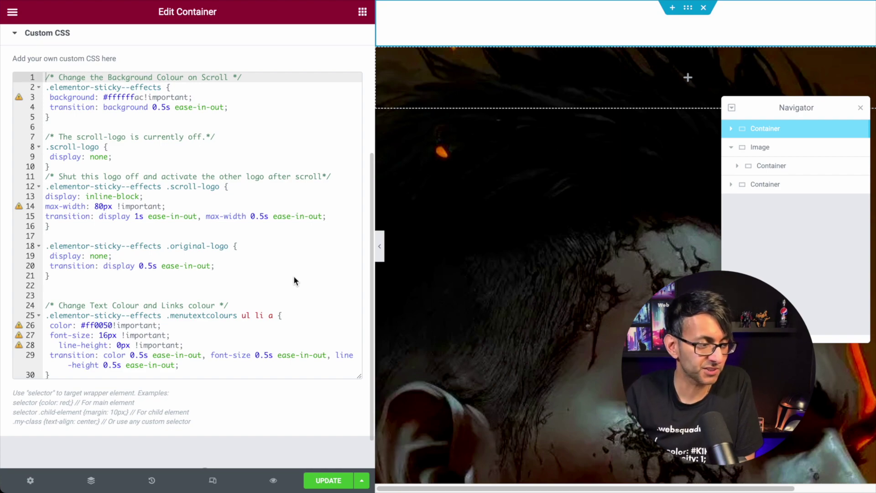
pyautogui.click(244, 100)
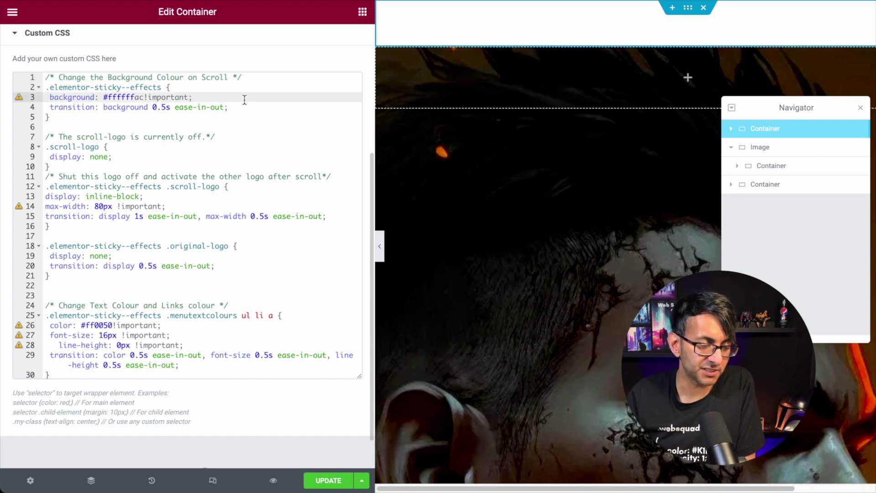
# Set the header container's Classic background colour to fully transparent #02010100
pyautogui.click(690, 13)
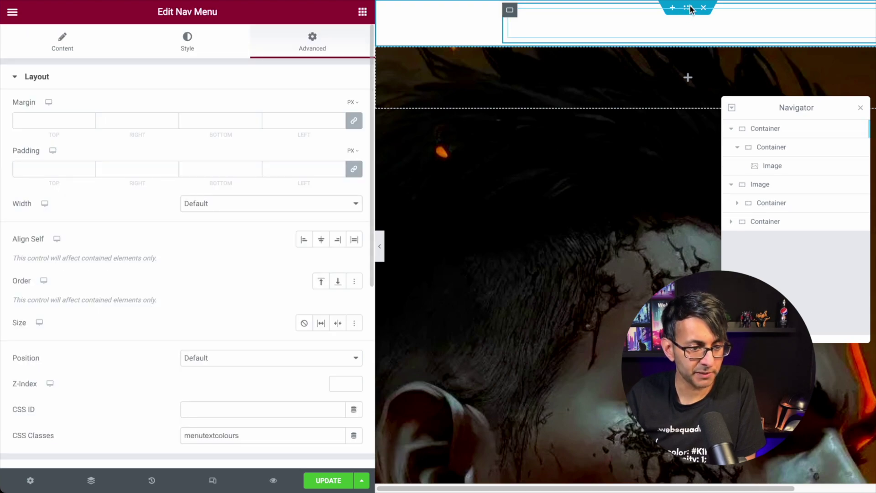
pyautogui.click(790, 128)
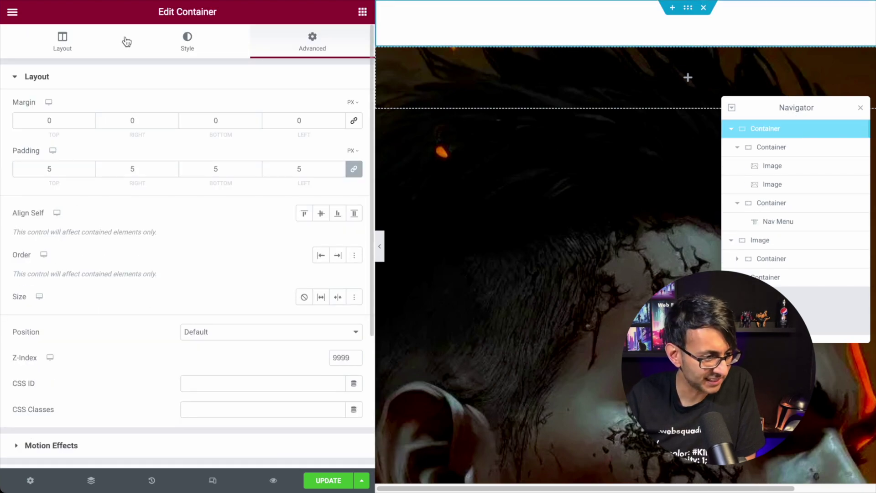
pyautogui.click(197, 43)
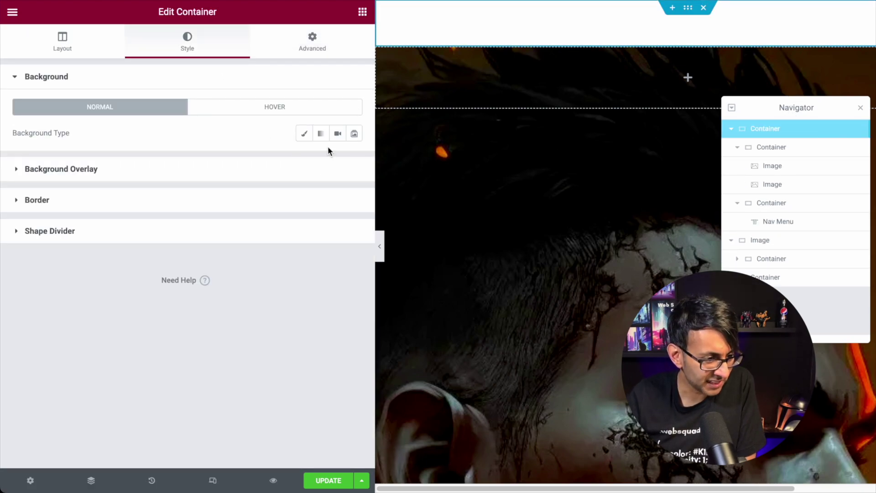
pyautogui.click(304, 135)
pyautogui.click(354, 159)
pyautogui.click(298, 298)
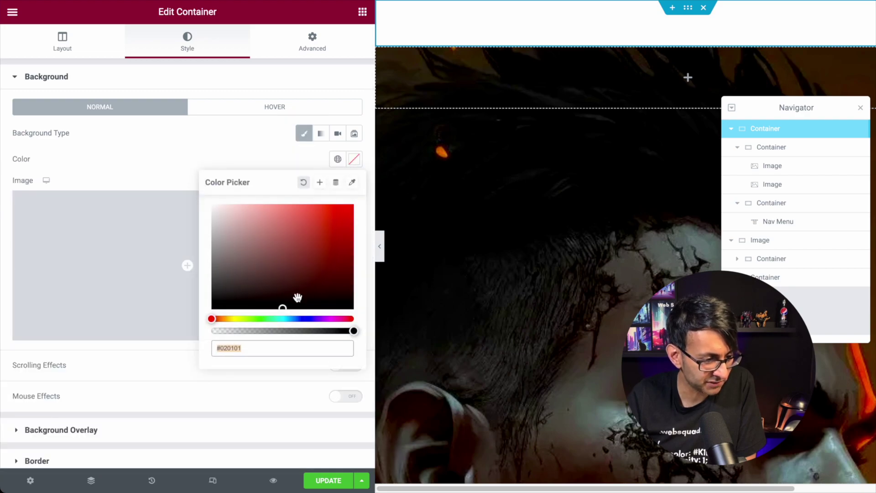
pyautogui.moveTo(298, 298); pyautogui.dragTo(284, 309)
pyautogui.moveTo(354, 330); pyautogui.dragTo(209, 334)
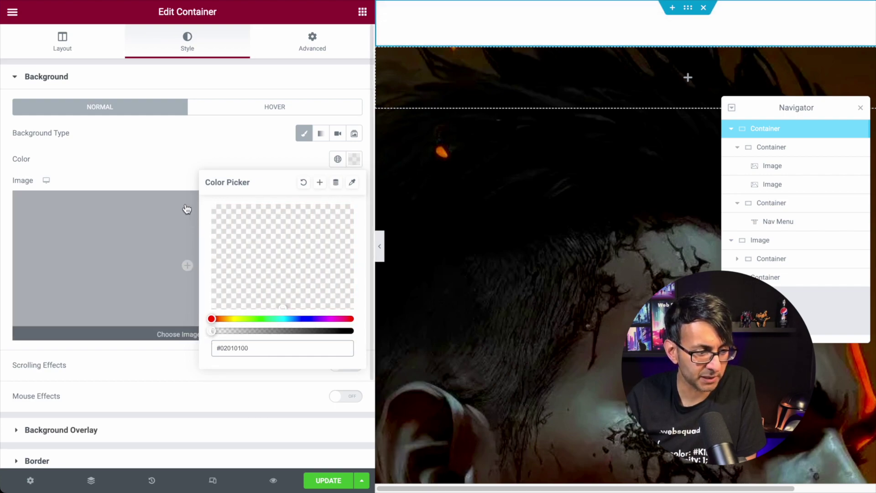
pyautogui.click(170, 146)
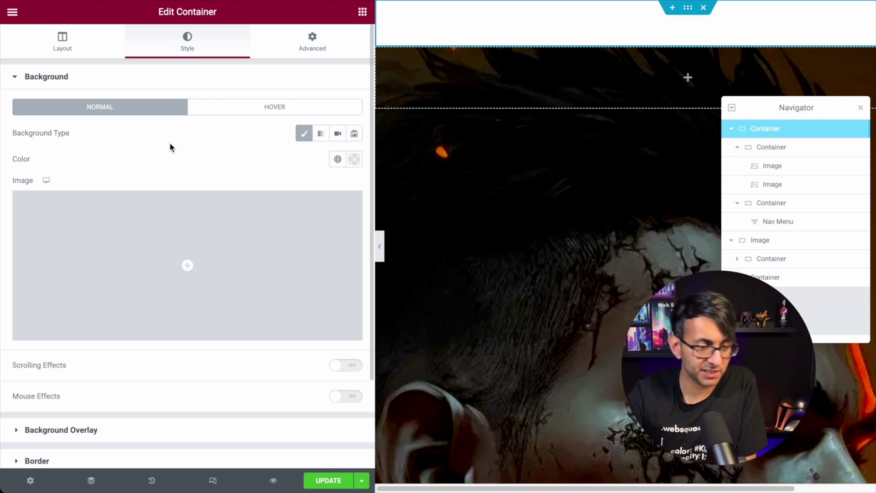
# Add the missing semicolon after display: none on line 9 of the header's Custom CSS
pyautogui.click(310, 52)
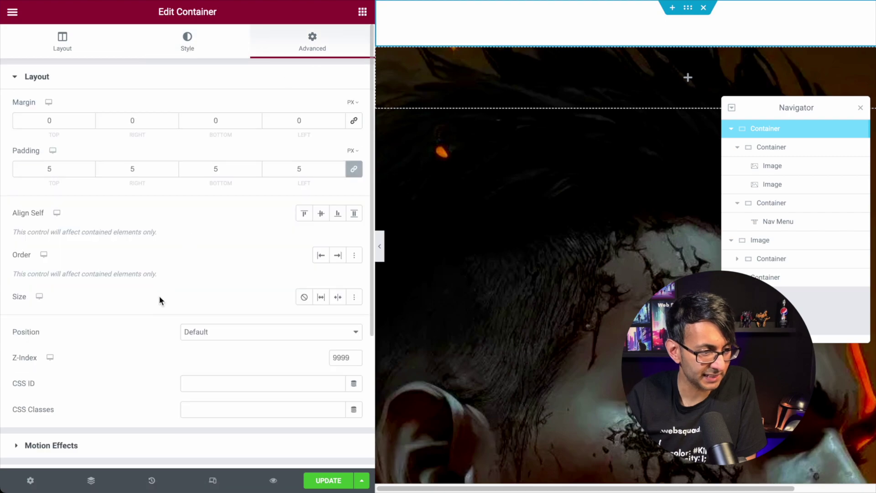
pyautogui.scroll(-4, 159, 301)
pyautogui.click(139, 382)
pyautogui.scroll(-2, 241, 233)
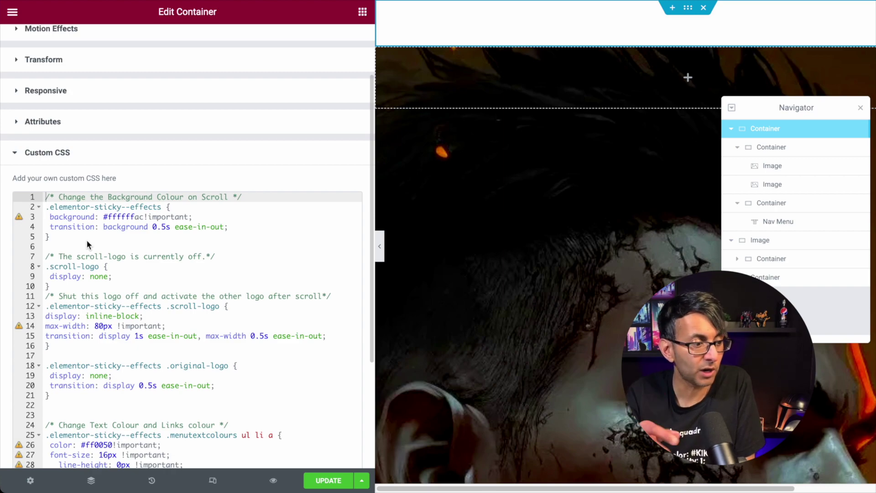
pyautogui.click(127, 276)
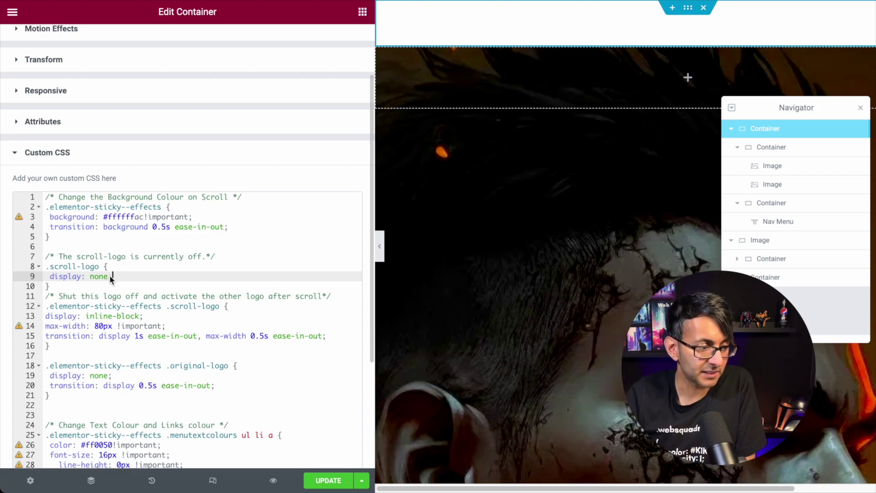
pyautogui.scroll(-1, 122, 337)
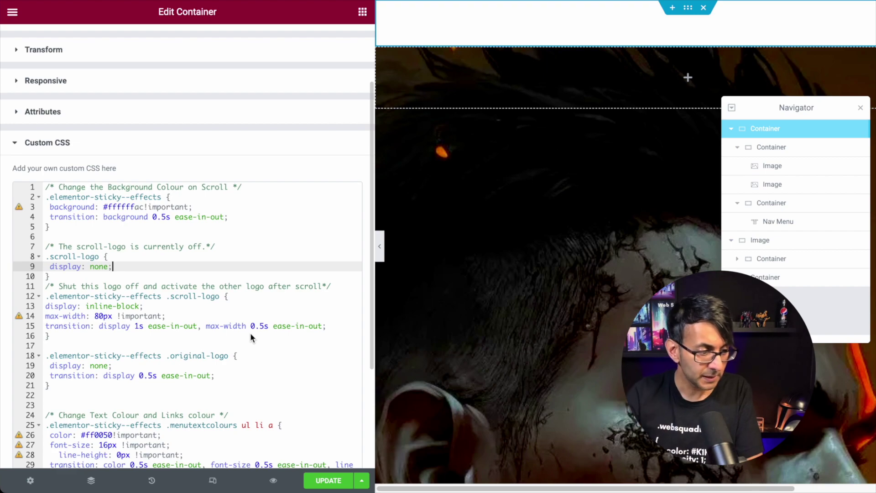
# Change the transition on line 15 from 'display 1s' to 'display 0.5s'
pyautogui.click(131, 326)
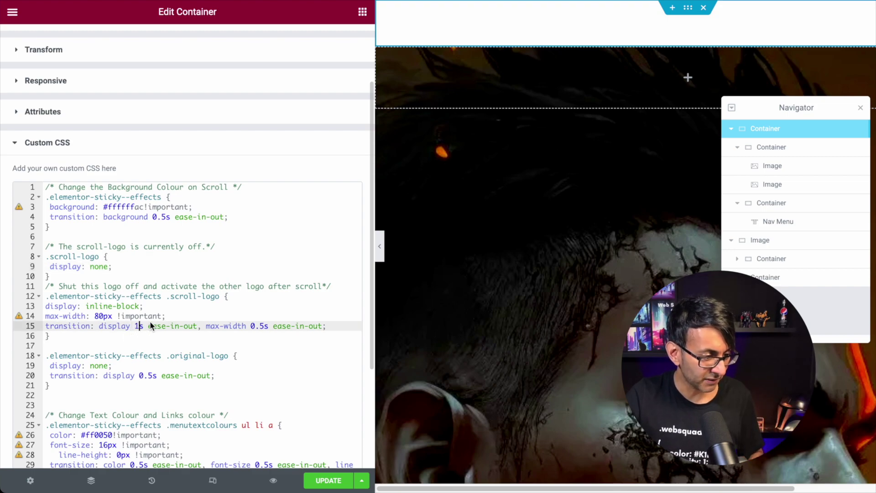
pyautogui.press('BackSpace')
pyautogui.write('0.5')
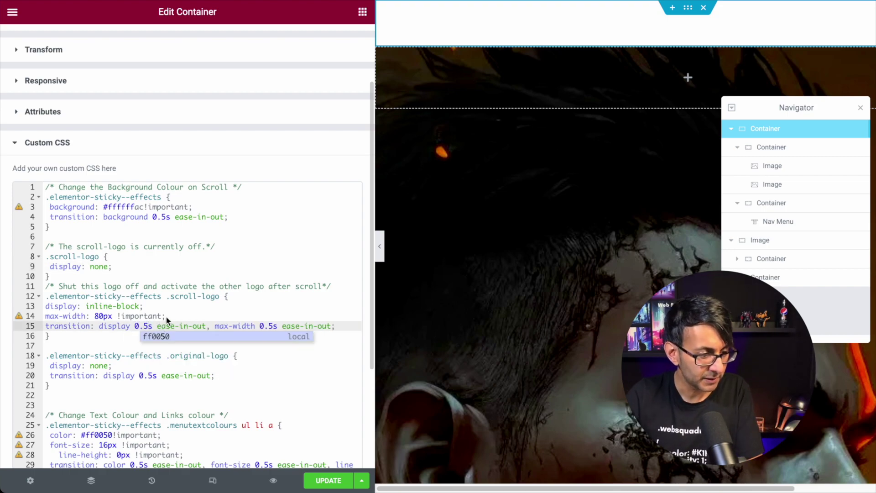
pyautogui.click(191, 306)
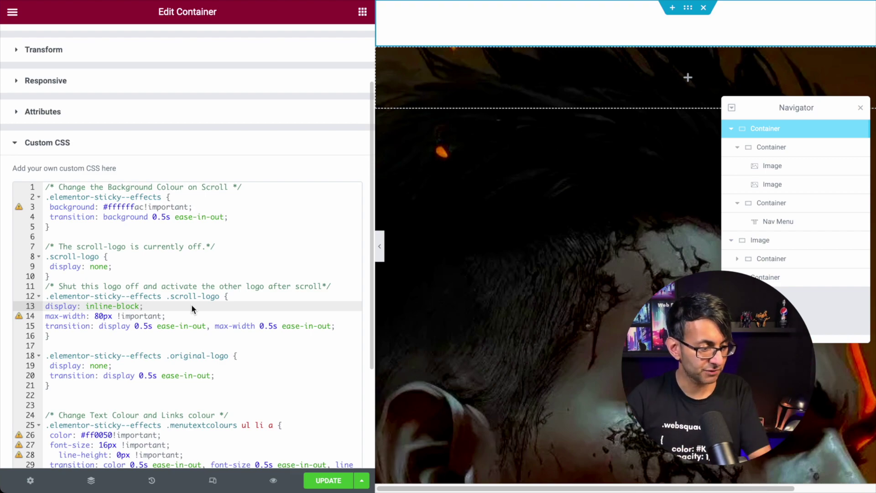
pyautogui.scroll(-1, 192, 324)
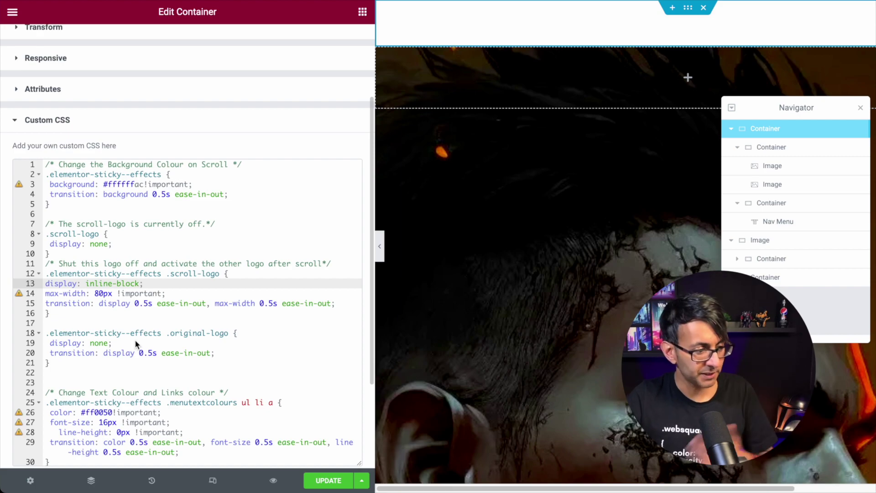
# Save the header template with Update so the custom CSS is stored
pyautogui.scroll(-3, 137, 343)
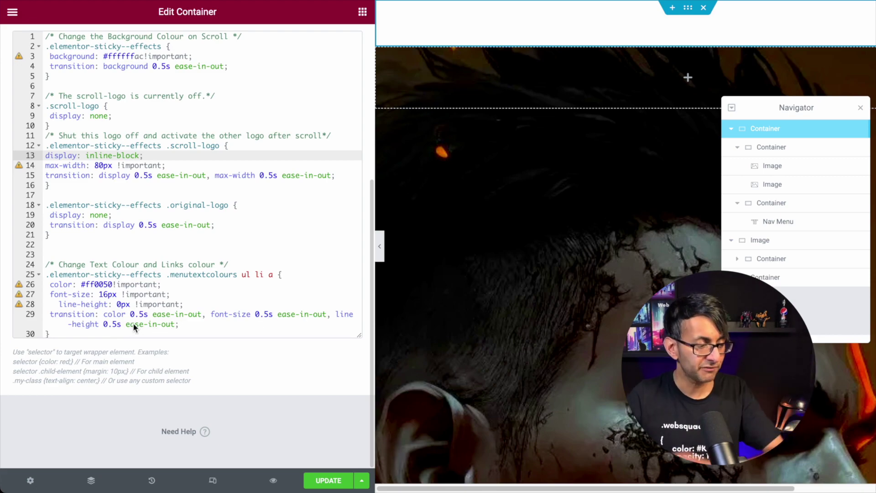
pyautogui.click(328, 480)
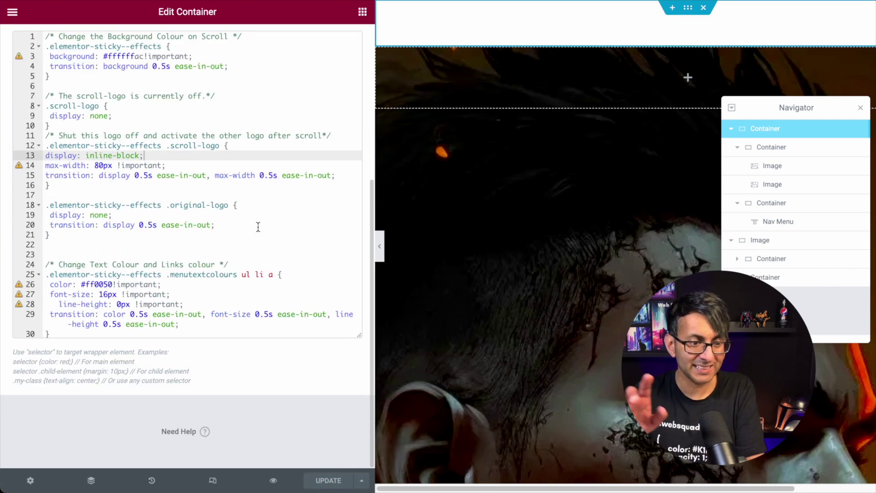
pyautogui.scroll(5, 208, 151)
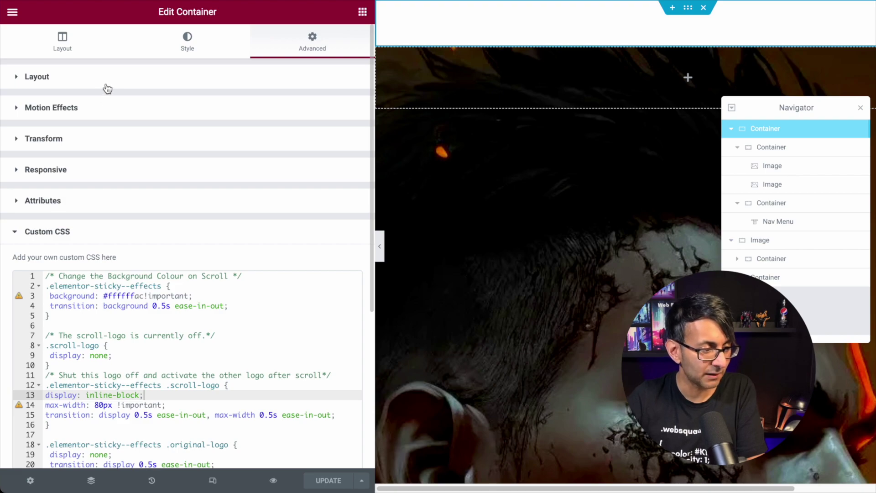
# Set the header container's Motion Effects Sticky option to Top
pyautogui.click(99, 108)
pyautogui.click(98, 85)
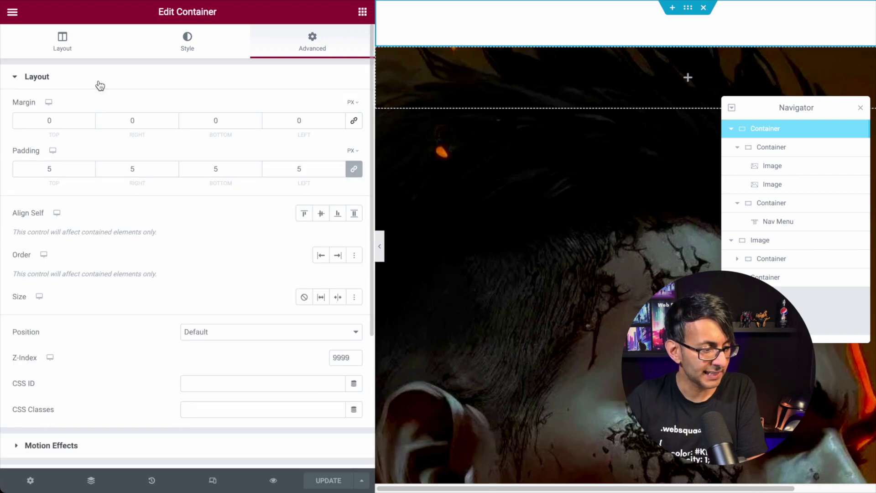
pyautogui.click(123, 80)
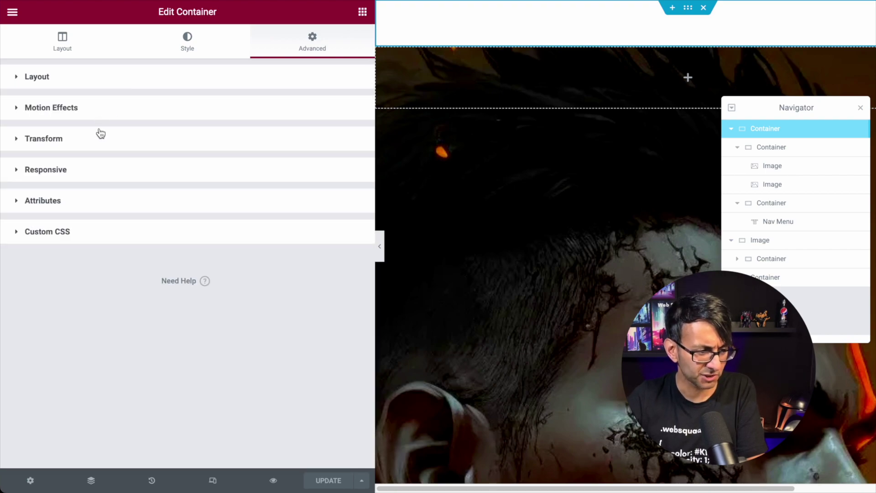
pyautogui.click(106, 110)
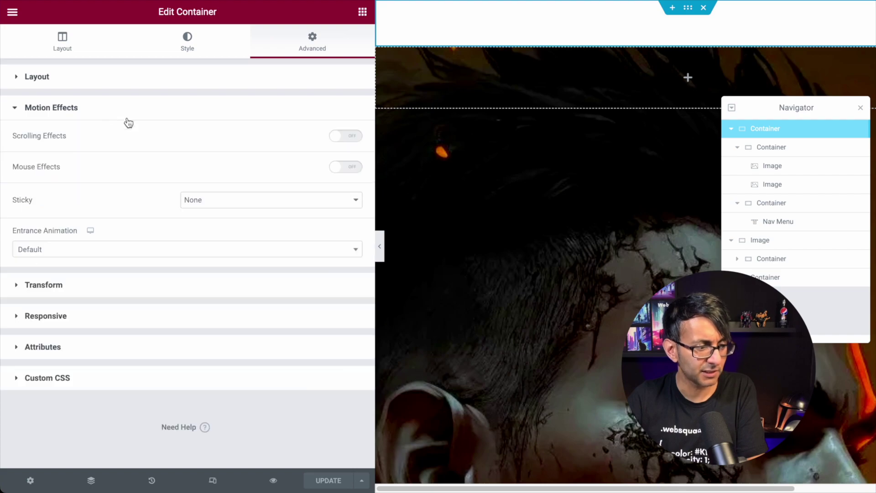
pyautogui.click(234, 200)
pyautogui.click(233, 213)
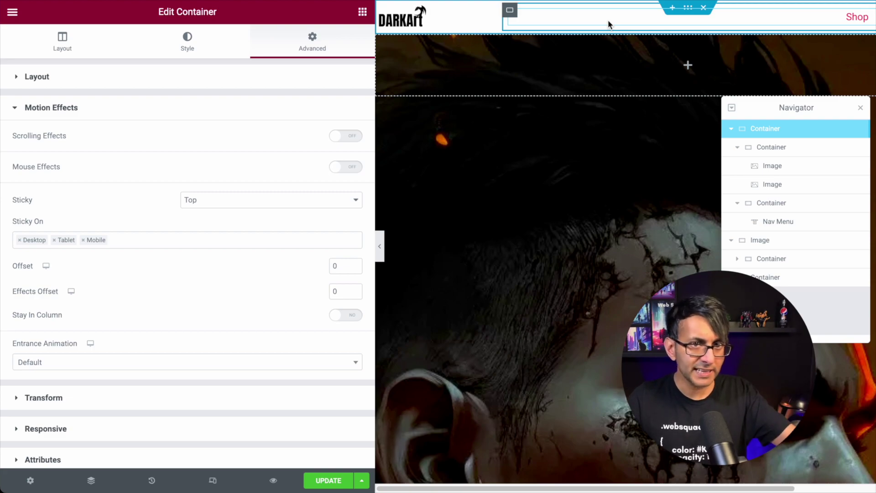
# Set the sticky Effects Offset to 200 and scroll the preview to test the header change
pyautogui.doubleClick(336, 291)
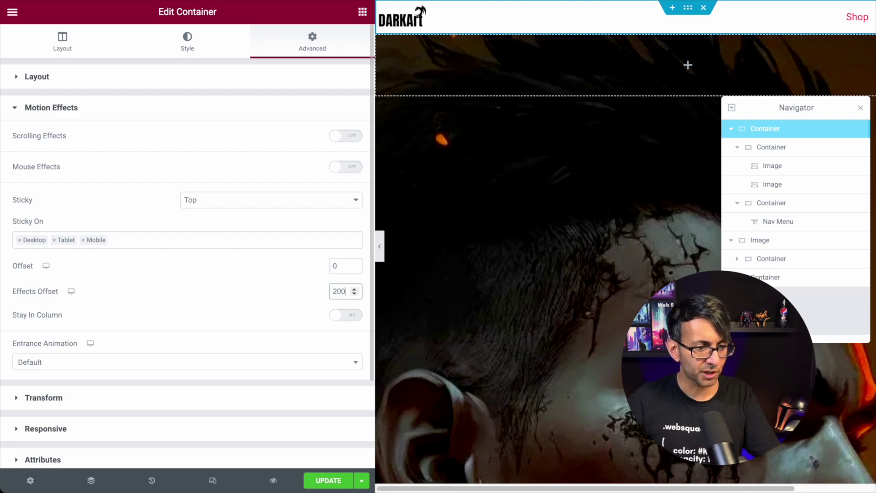
pyautogui.hotkey('ctrl', 's')
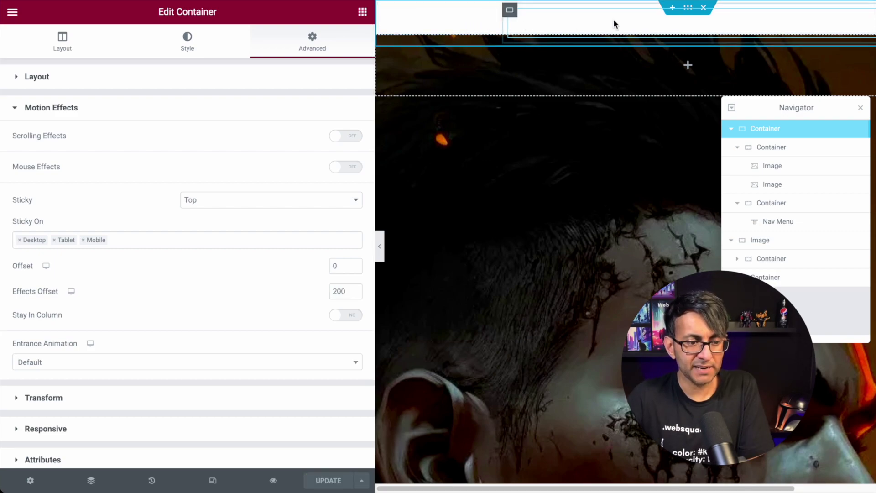
pyautogui.scroll(-1, 581, 199)
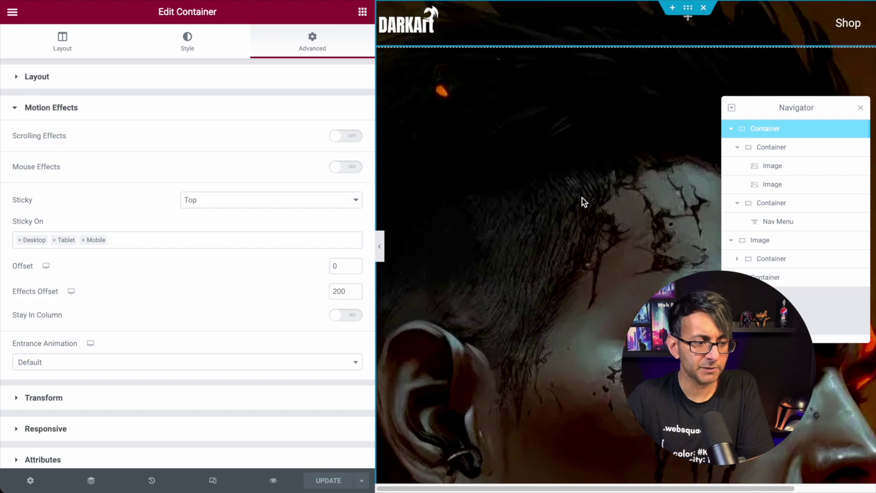
pyautogui.scroll(-2, 583, 201)
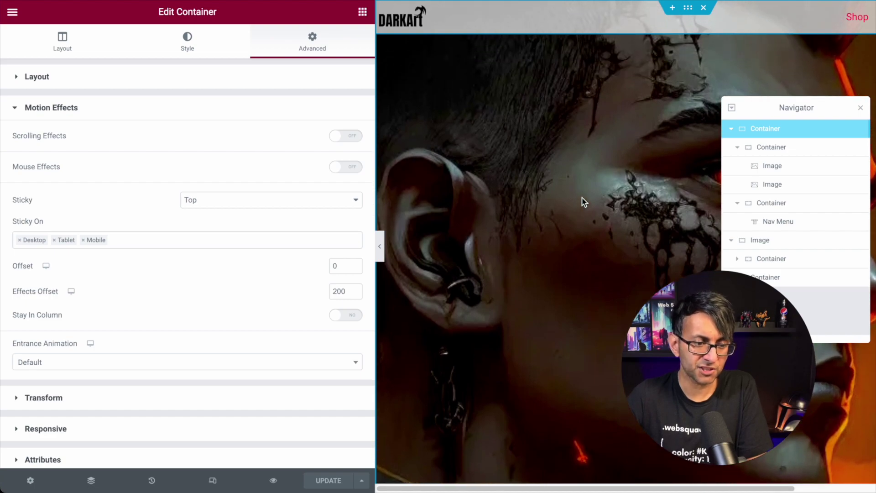
pyautogui.scroll(3, 584, 202)
pyautogui.scroll(-3, 583, 201)
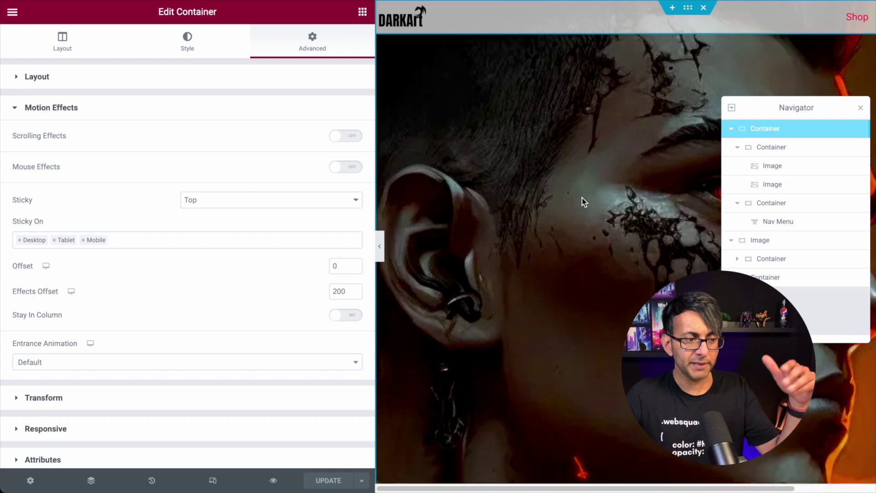
pyautogui.scroll(5, 583, 201)
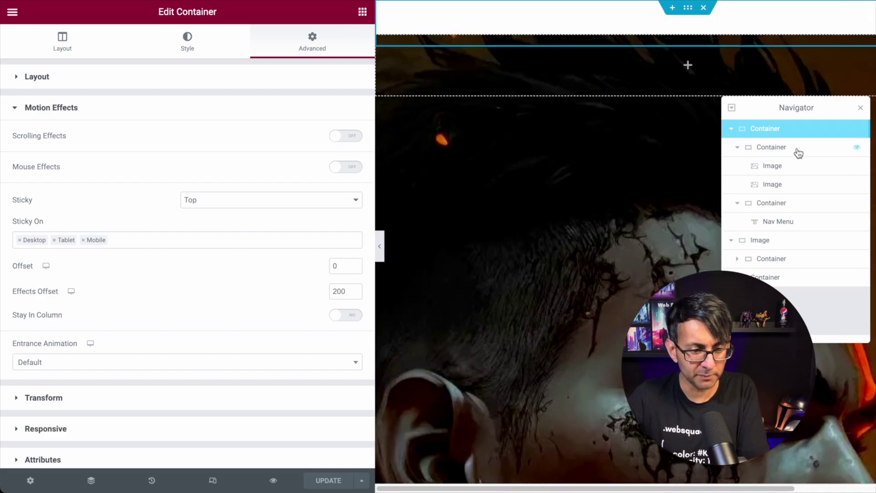
# Give the hero Image container a -9 top margin and preview the page full-width
pyautogui.click(802, 241)
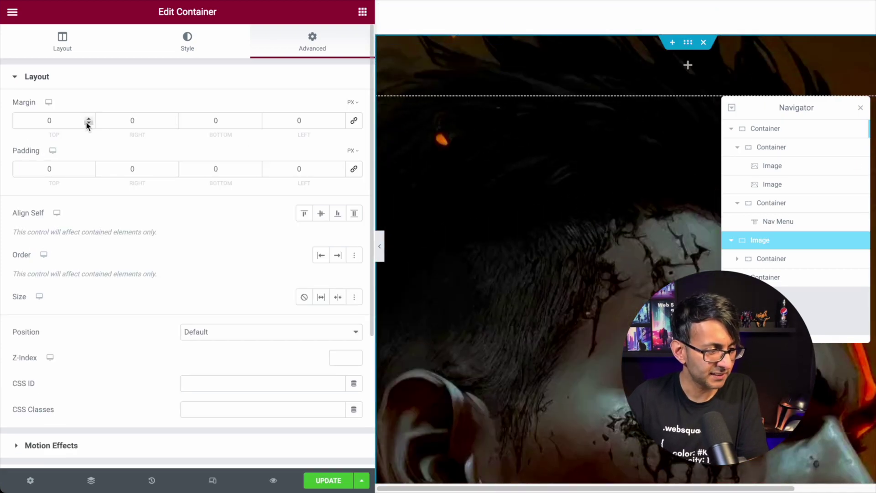
pyautogui.moveTo(88, 122); pyautogui.dragTo(84, 122)
pyautogui.hotkey('ctrl', 'p')
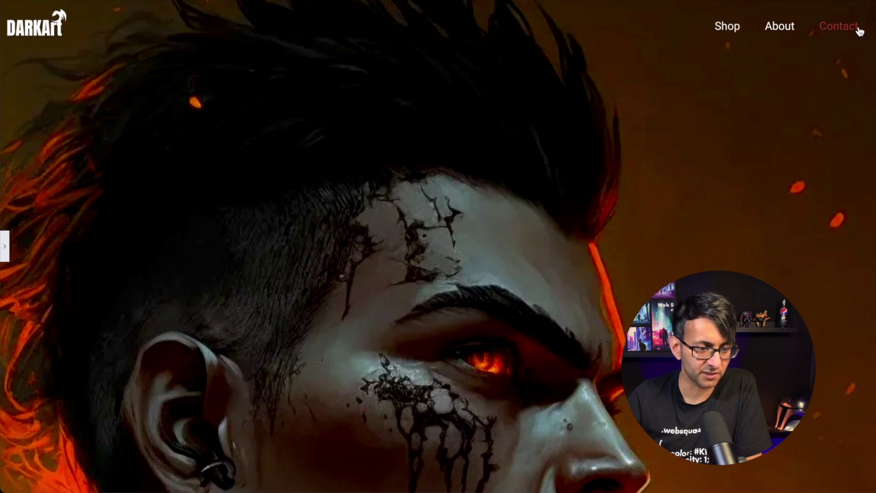
pyautogui.scroll(-5, 438, 246)
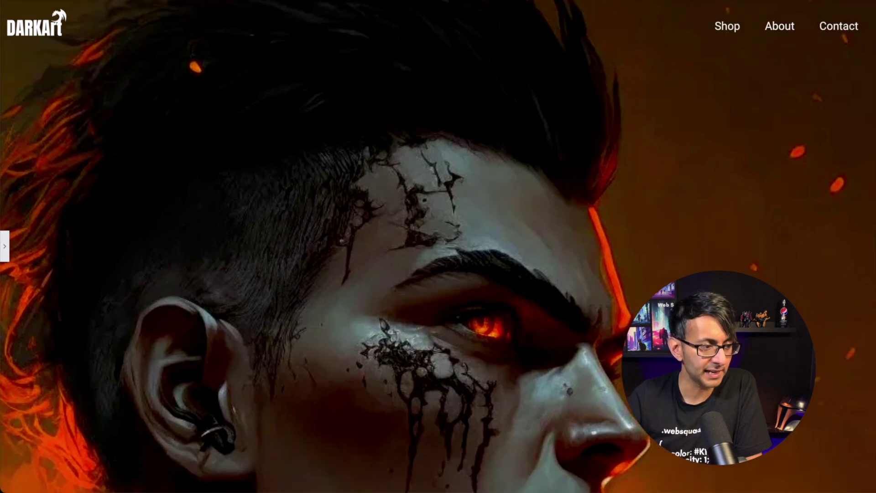
pyautogui.scroll(4, 437, 246)
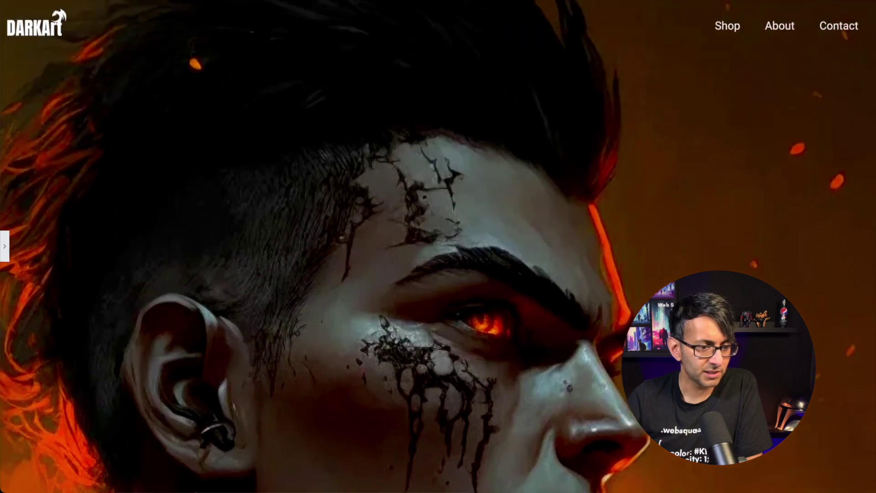
pyautogui.scroll(-2, 438, 246)
pyautogui.scroll(1, 438, 246)
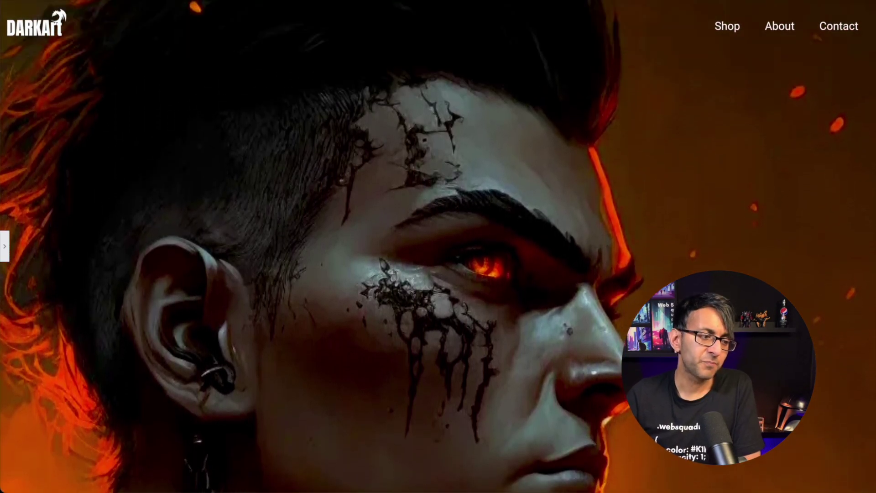
pyautogui.scroll(-3, 438, 246)
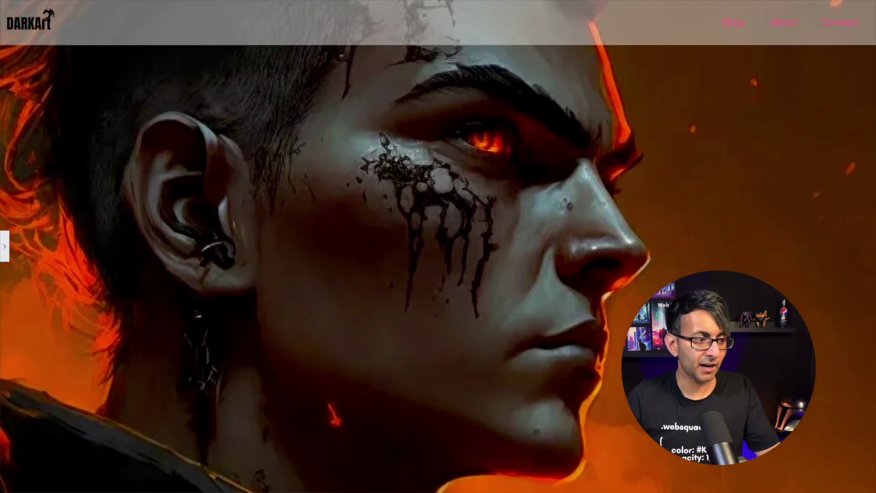
pyautogui.scroll(3, 438, 246)
pyautogui.scroll(-4, 438, 246)
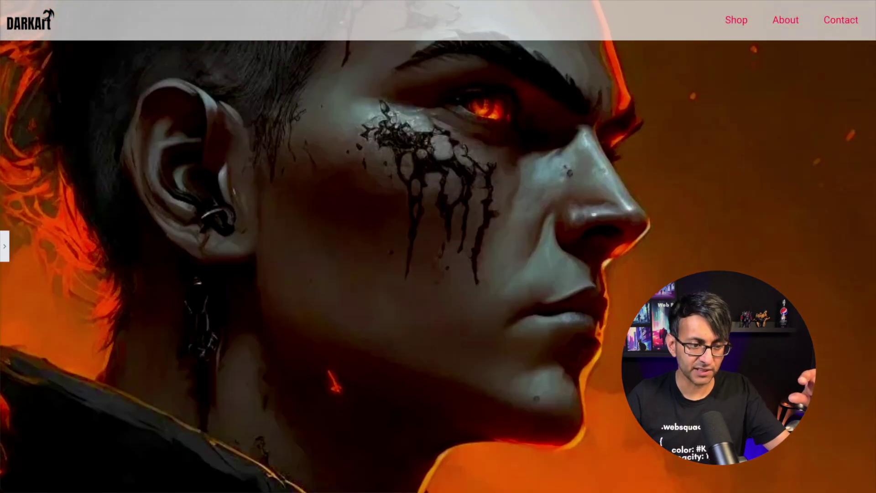
pyautogui.scroll(4, 438, 246)
pyautogui.scroll(-2, 438, 246)
pyautogui.scroll(-2, 438, 247)
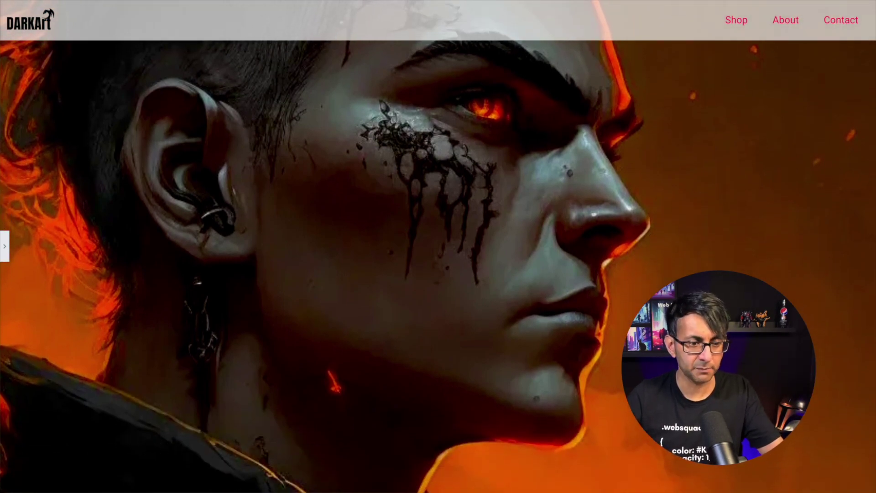
pyautogui.scroll(4, 438, 247)
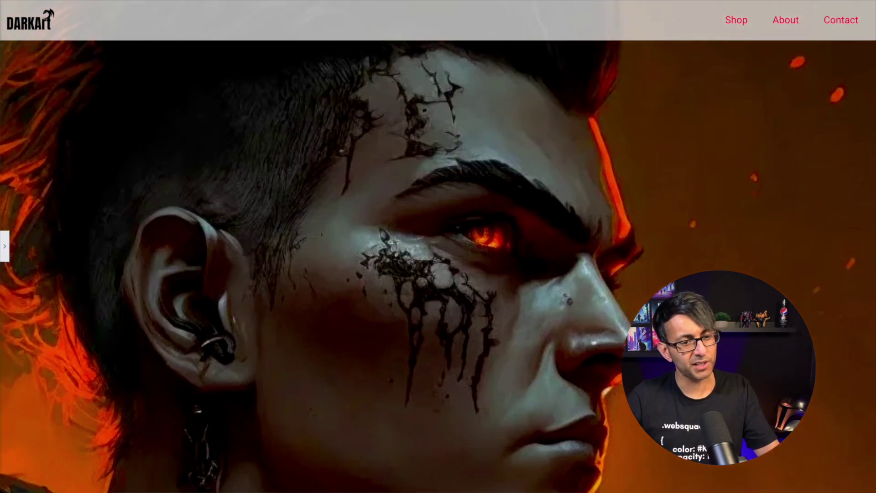
pyautogui.scroll(-5, 437, 246)
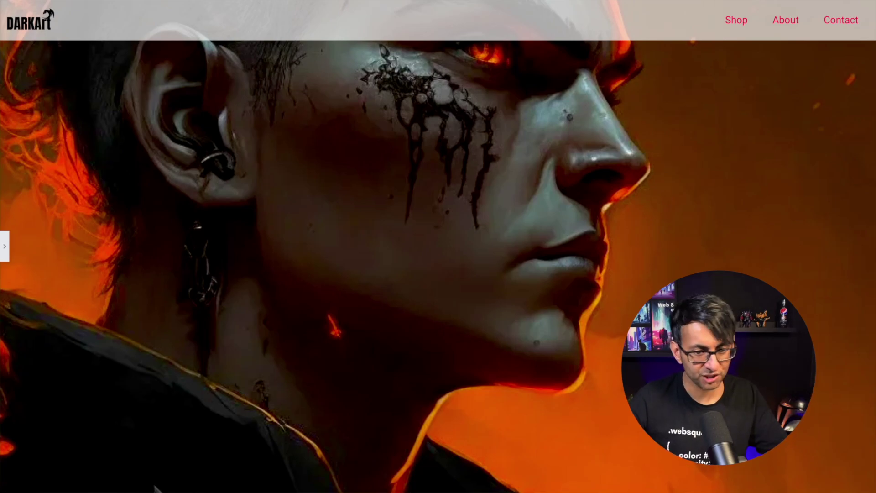
pyautogui.scroll(3, 438, 246)
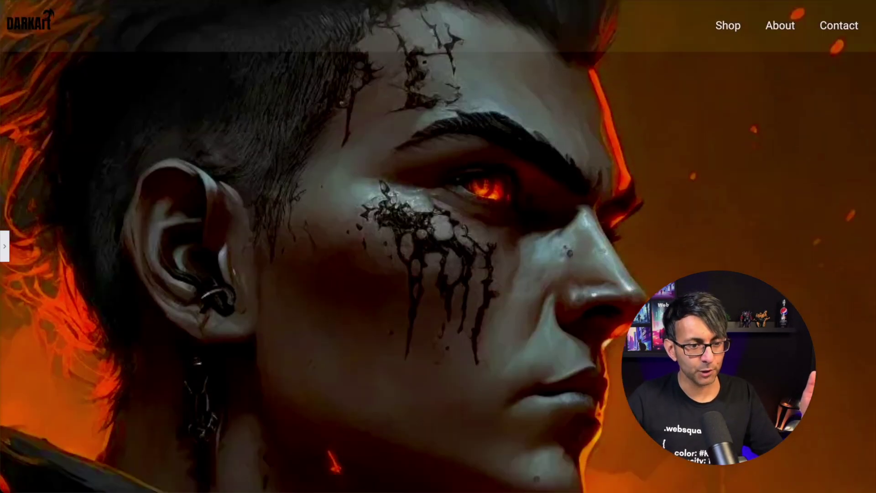
pyautogui.scroll(-2, 438, 246)
pyautogui.scroll(5, 438, 246)
pyautogui.scroll(-5, 438, 246)
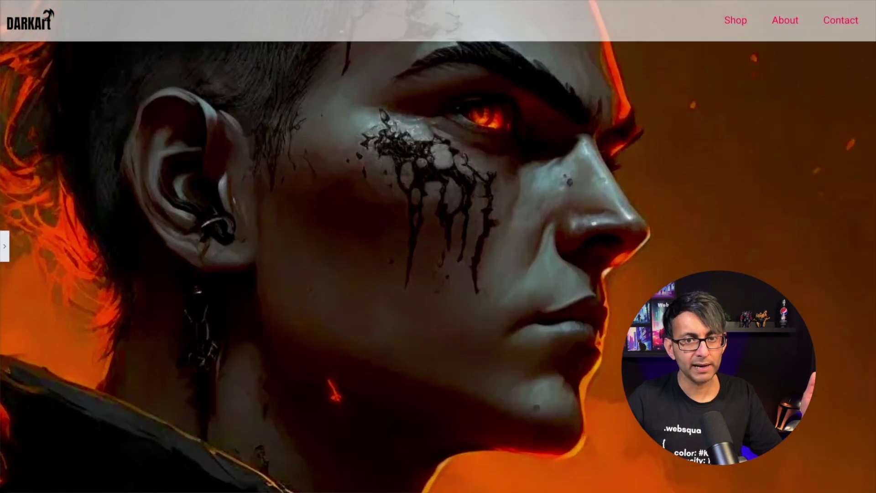
pyautogui.scroll(3, 437, 246)
pyautogui.scroll(-4, 438, 246)
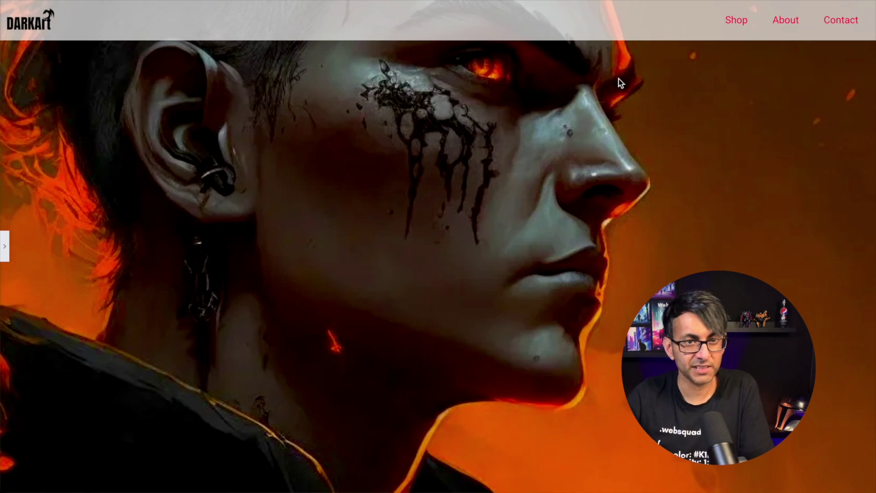
pyautogui.scroll(1, 592, 83)
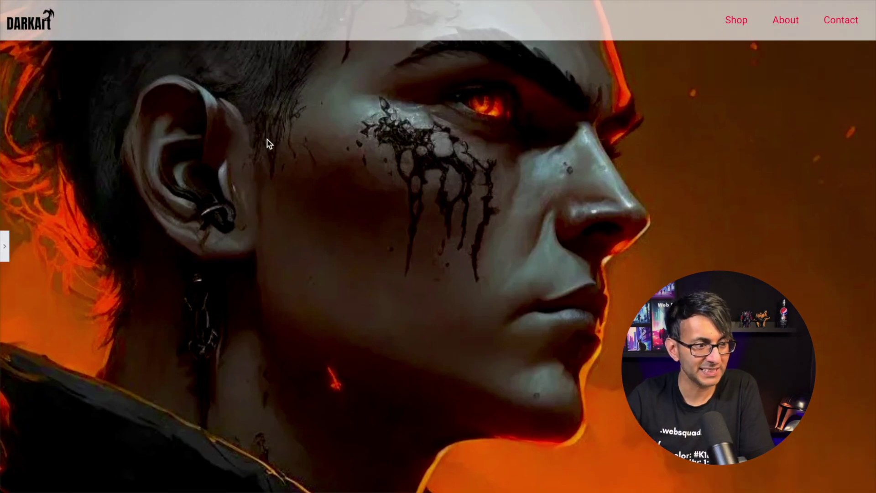
pyautogui.scroll(6, 270, 143)
pyautogui.scroll(-1, 269, 143)
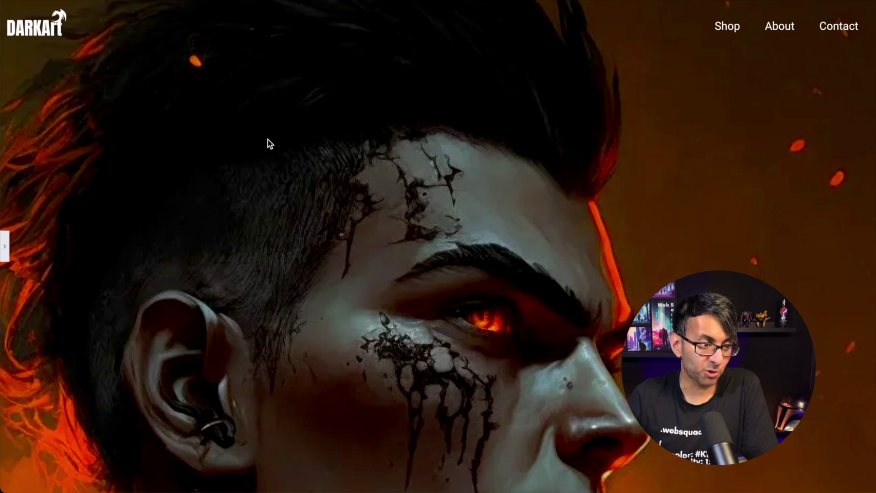
pyautogui.scroll(-1, 267, 140)
pyautogui.scroll(-4, 268, 140)
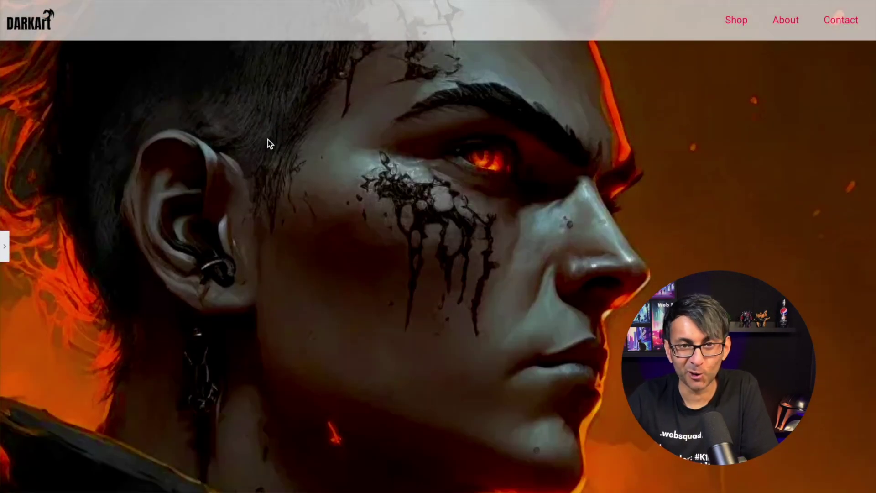